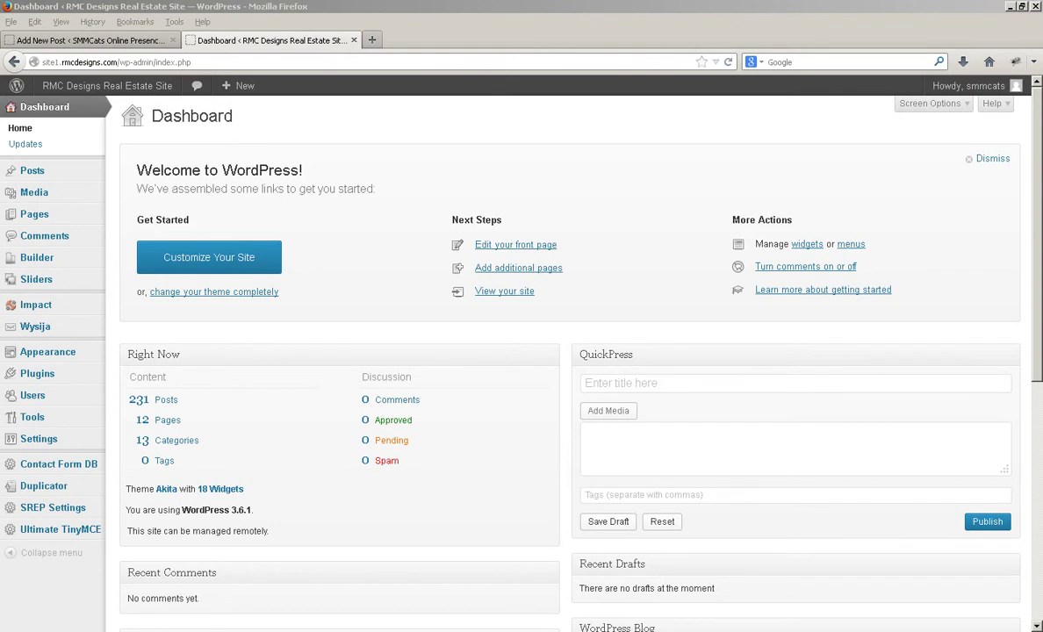
Review the Posts > Categories list, then start a new post
{"action": "mouse_move", "coordinate": [31, 170]}
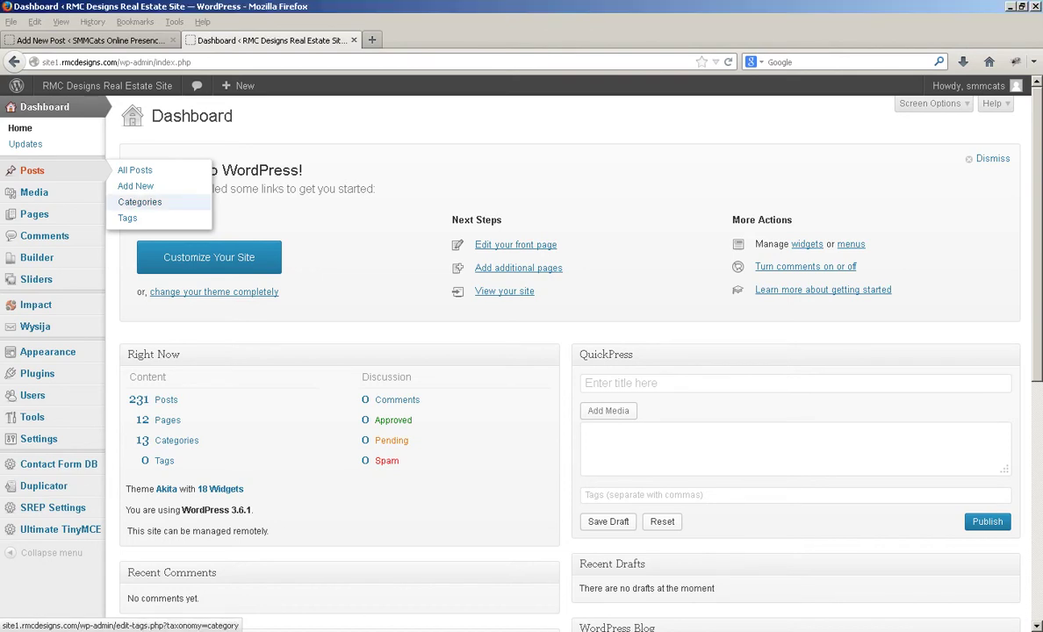
{"action": "left_click", "coordinate": [140, 202]}
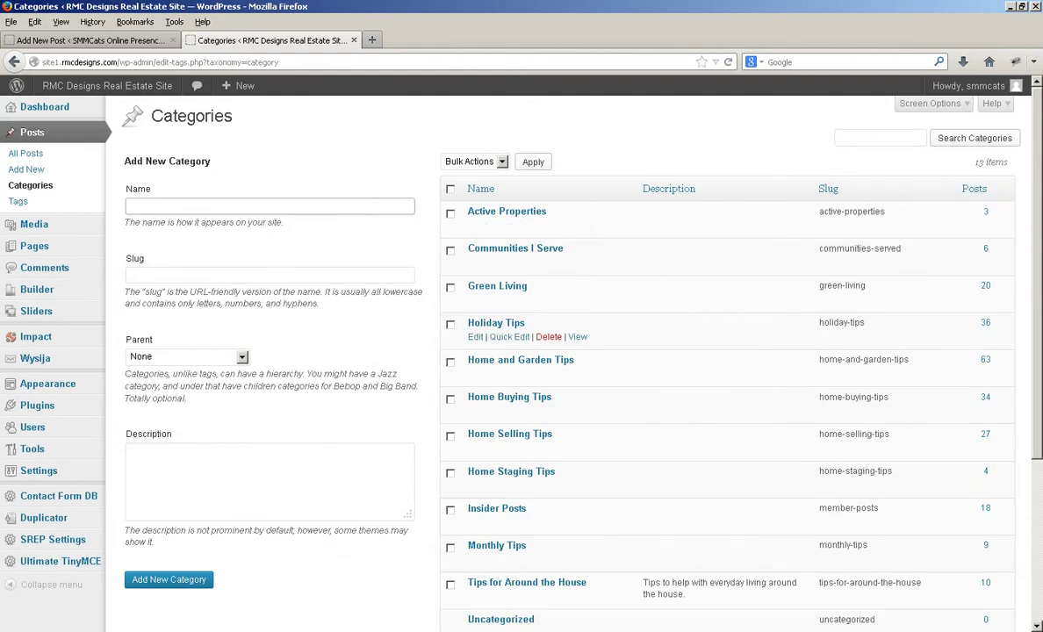
{"action": "scroll", "coordinate": [615, 329], "scroll_direction": "down", "scroll_amount": 5}
{"action": "scroll", "coordinate": [614, 329], "scroll_direction": "up", "scroll_amount": 5}
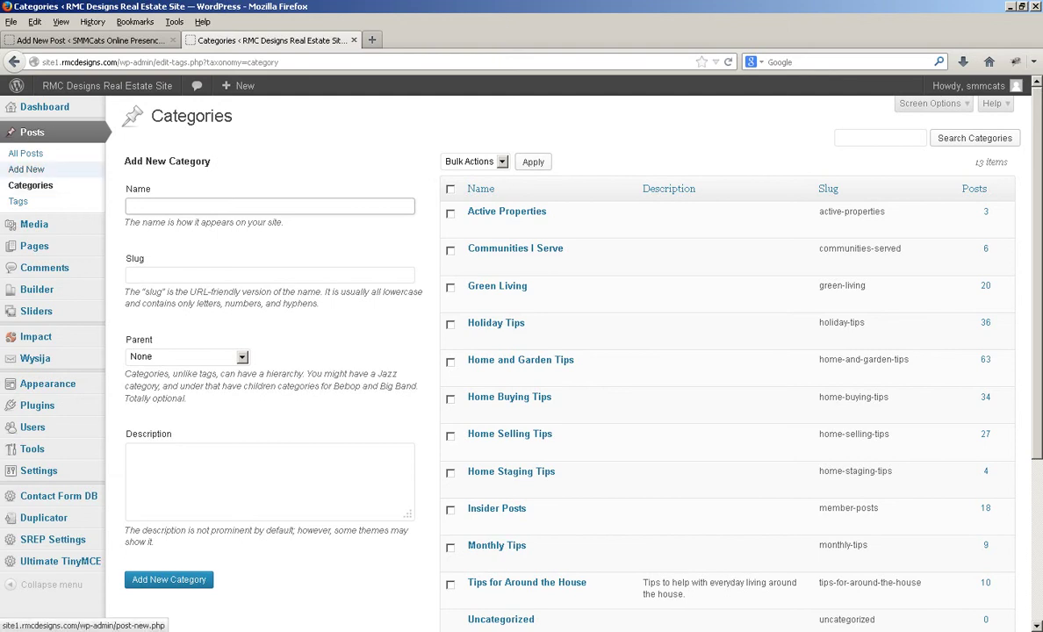
{"action": "left_click", "coordinate": [26, 169]}
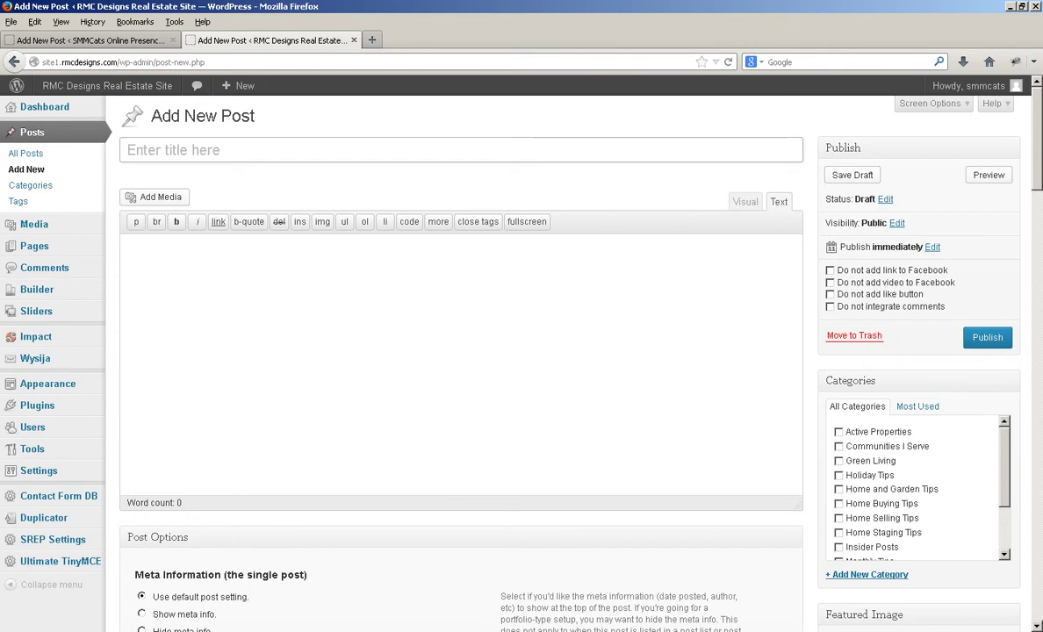
Leave the empty new post editor and switch to the listing draft
{"action": "key", "text": "alt+Tab"}
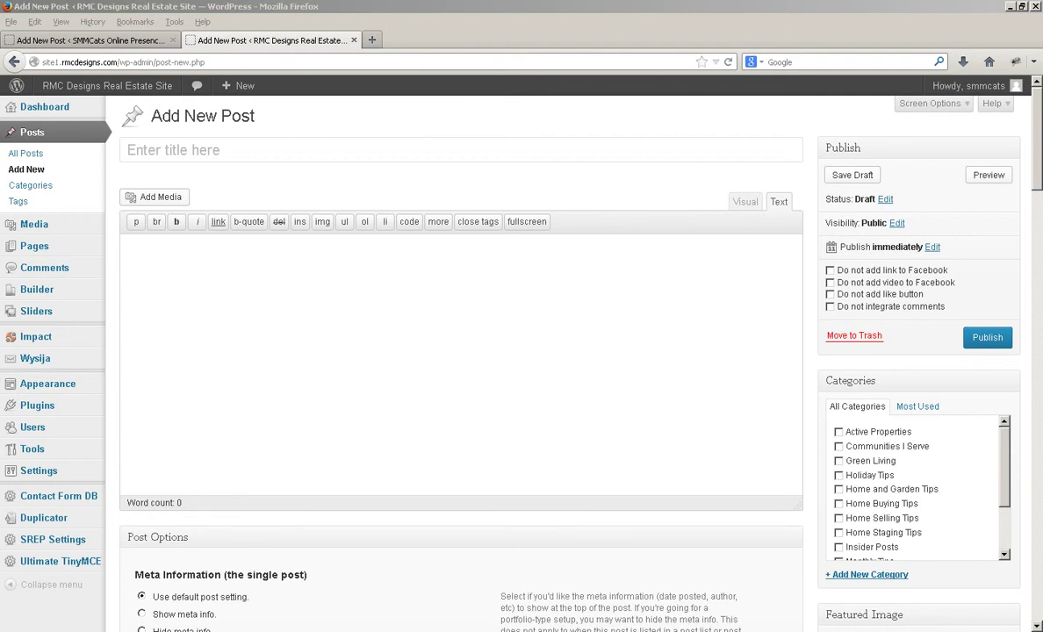
{"action": "key", "text": "alt+Tab"}
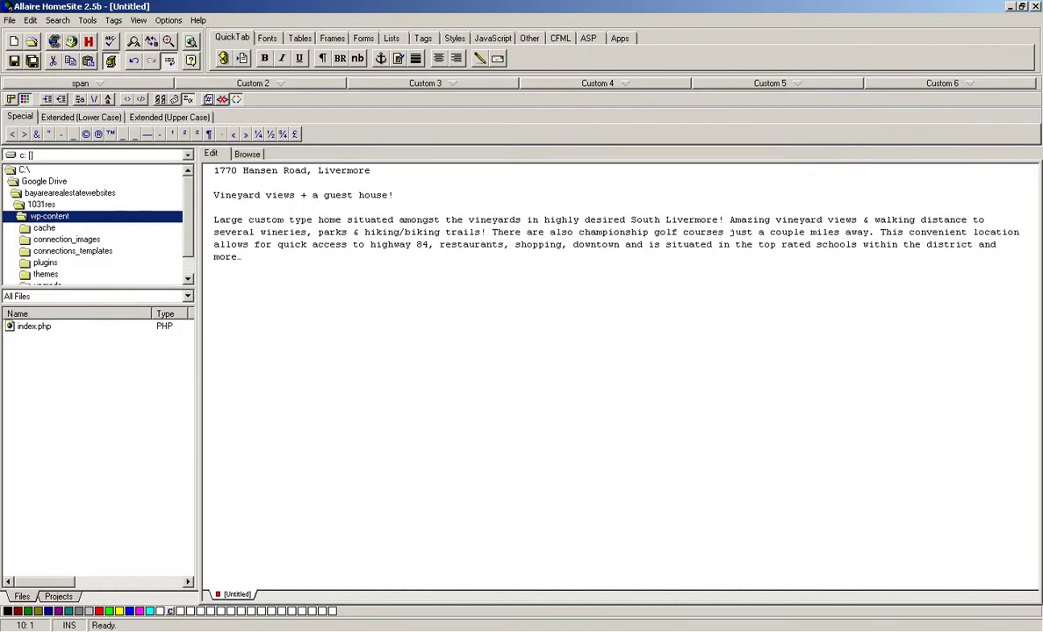
{"action": "left_click_drag", "start_coordinate": [370, 170], "coordinate": [214, 171]}
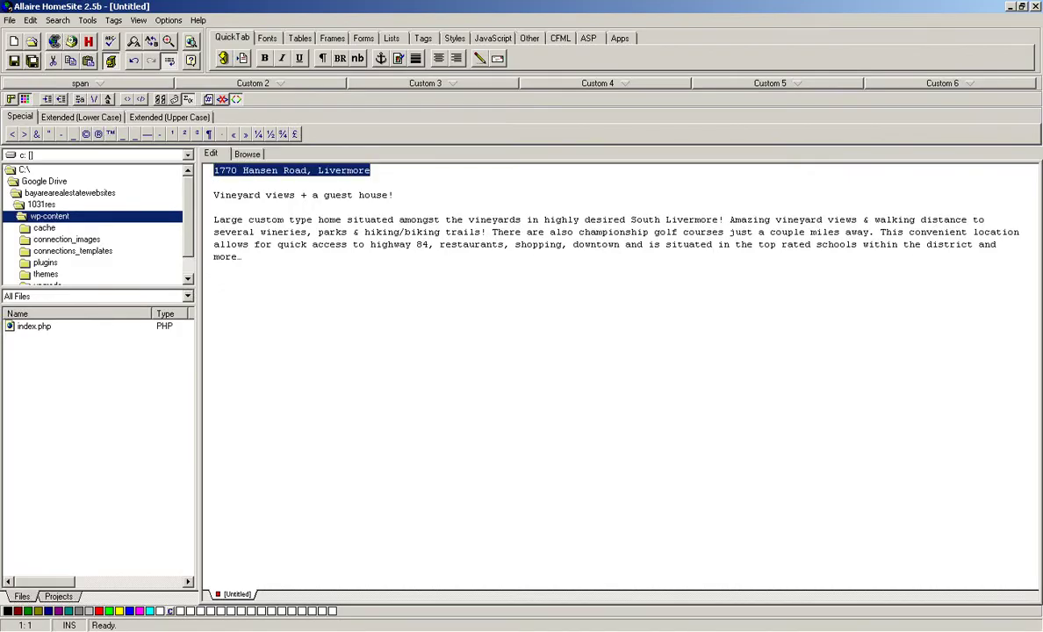
{"action": "key", "text": "alt+Tab"}
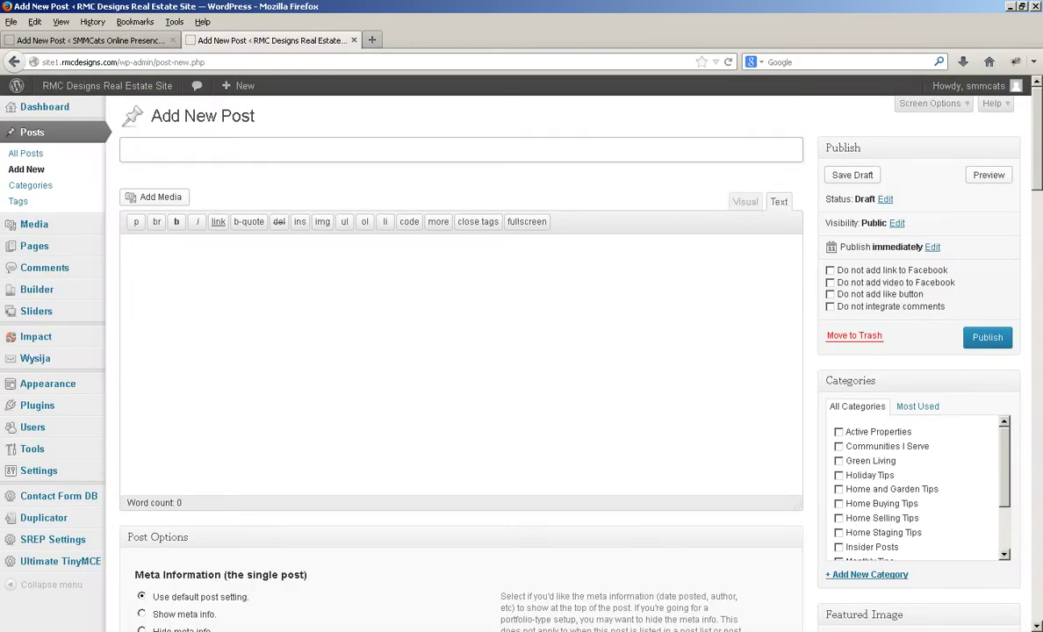
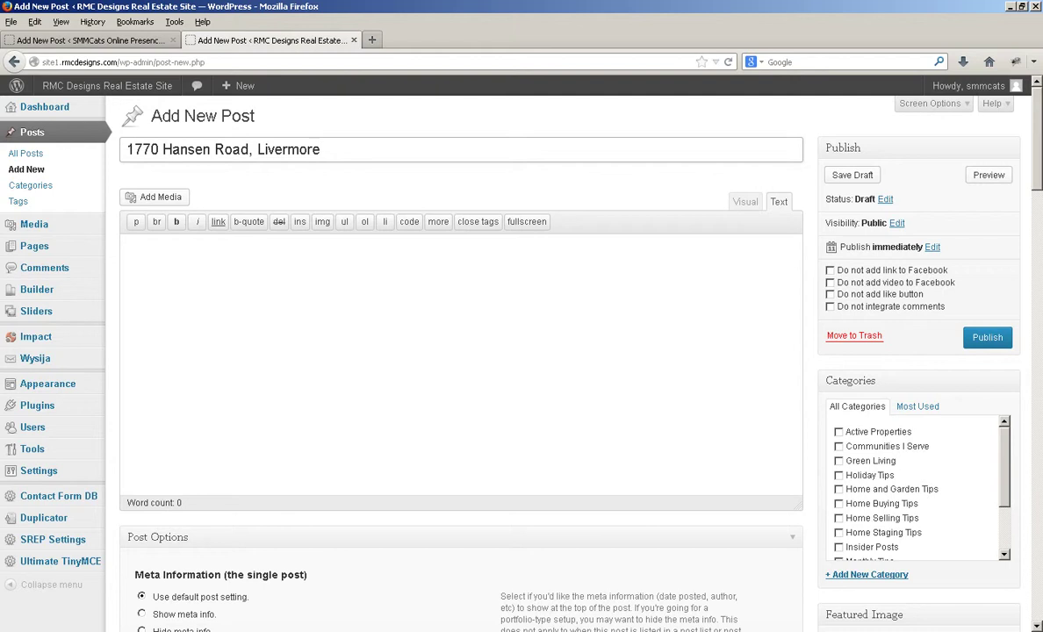
Paste the vineyard-views property description from the draft into the post body
{"action": "key", "text": "alt+Tab"}
{"action": "key", "text": "ctrl+End"}
{"action": "key", "text": "ctrl+shift+Up"}
{"action": "key", "text": "ctrl+shift+Up"}
{"action": "key", "text": "ctrl+shift+Up"}
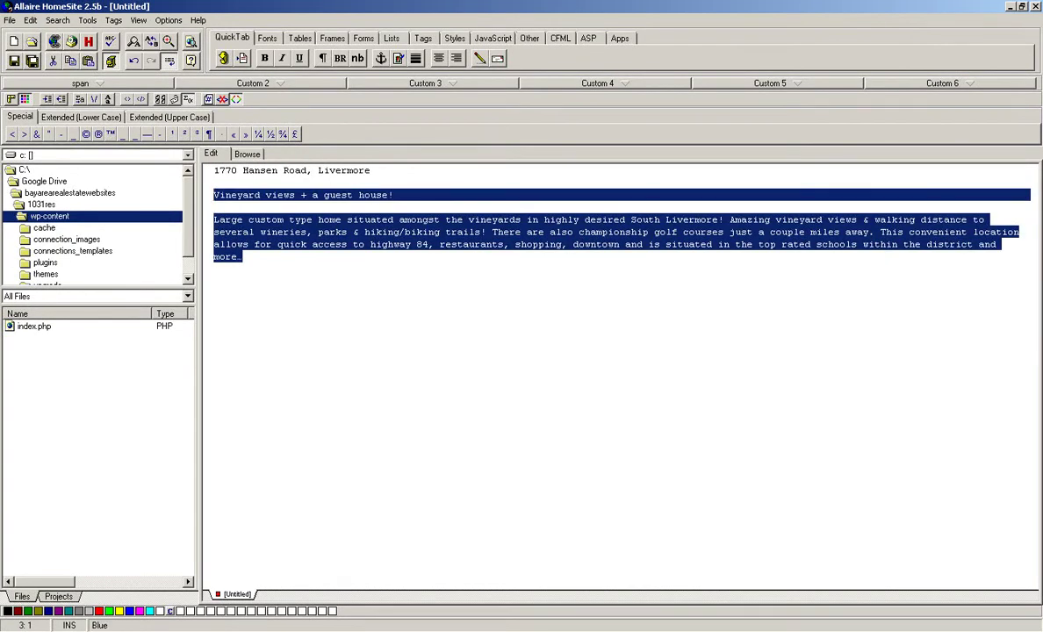
{"action": "key", "text": "alt+Tab"}
{"action": "type", "text": "Vineyard views + a guest house!  Large custom type home situated amongst the vineyards in highly desired South Livermore! Amazing vineyard views & walking distance to several wineries, parks & hiking/biking trails! There are also championship golf courses just a couple miles away. This convenient location allows for quick access to highway 84, restaurants, shopping, downtown and is situated in the top rated schools within the district and more..."}
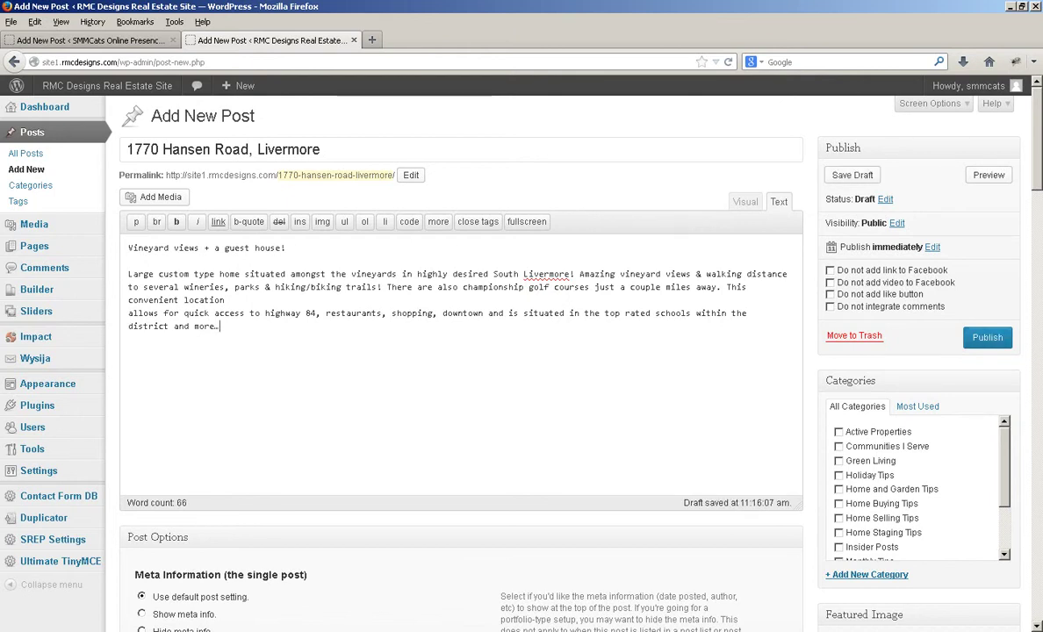
{"action": "key", "text": "Return"}
{"action": "left_click", "coordinate": [155, 197]}
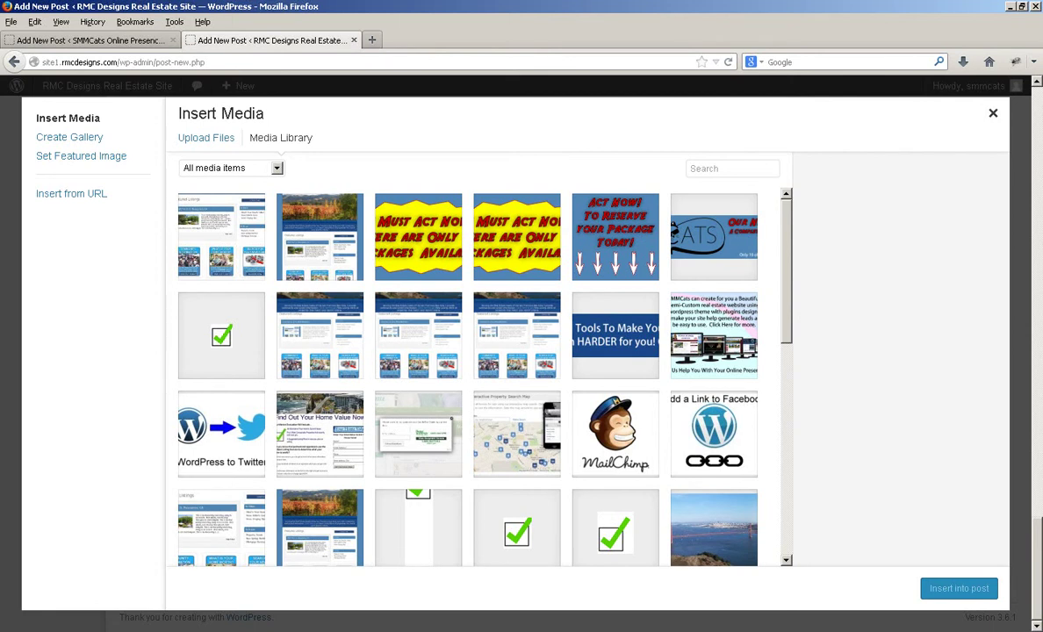
{"action": "left_click", "coordinate": [206, 138]}
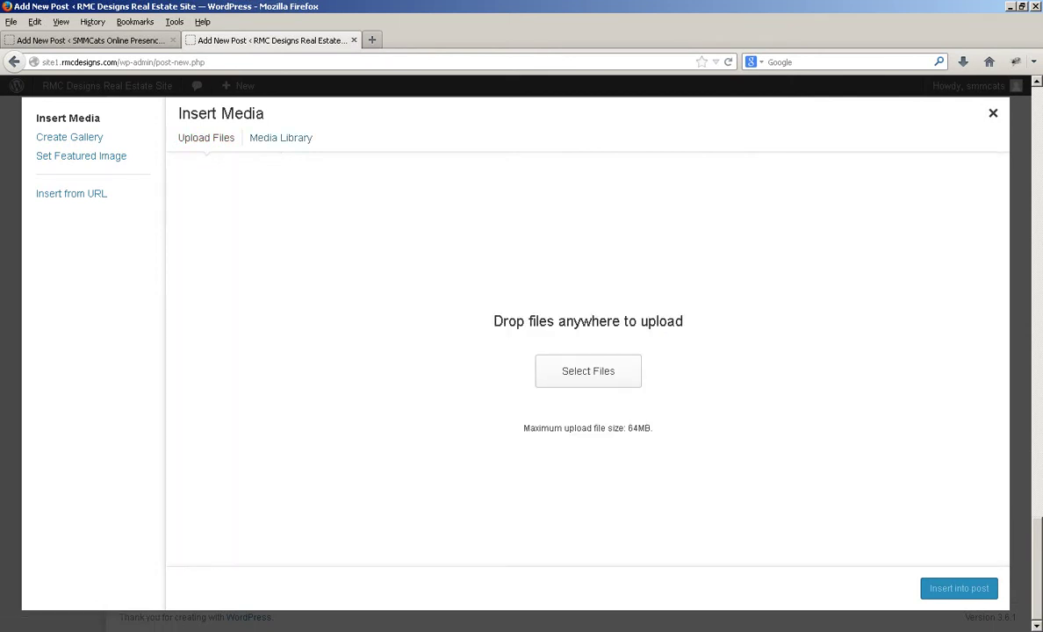
{"action": "left_click", "coordinate": [589, 371]}
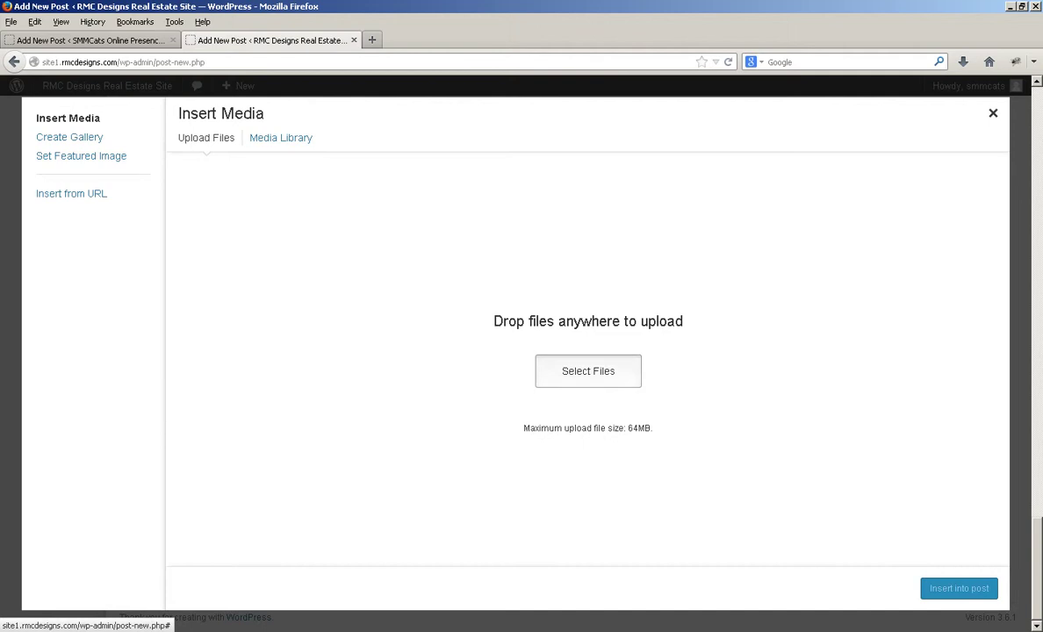
{"action": "double_click", "coordinate": [518, 296]}
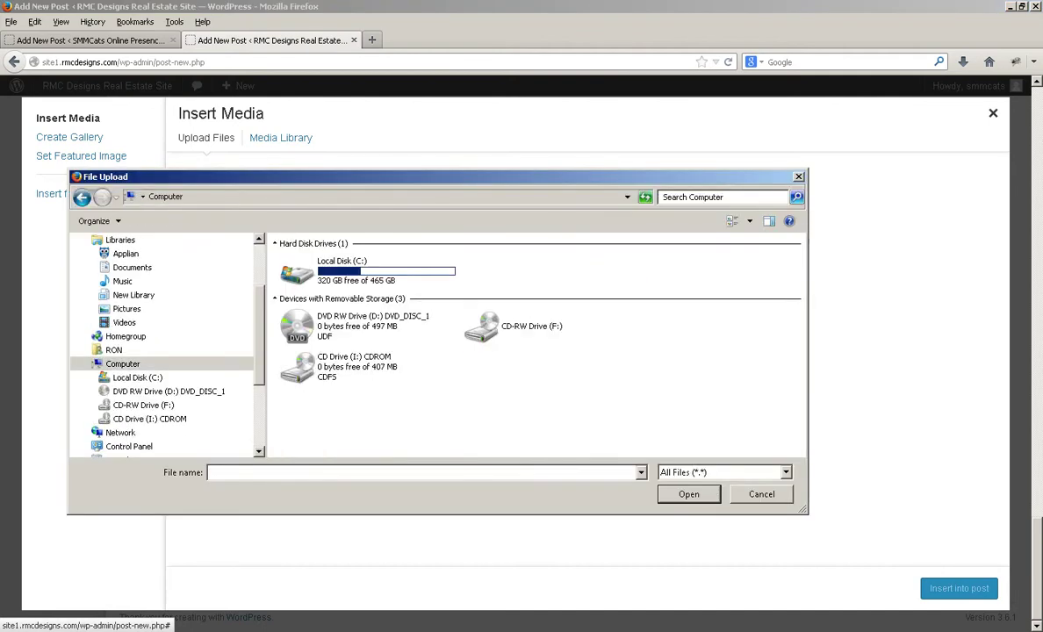
{"action": "double_click", "coordinate": [364, 271]}
{"action": "left_click", "coordinate": [364, 309]}
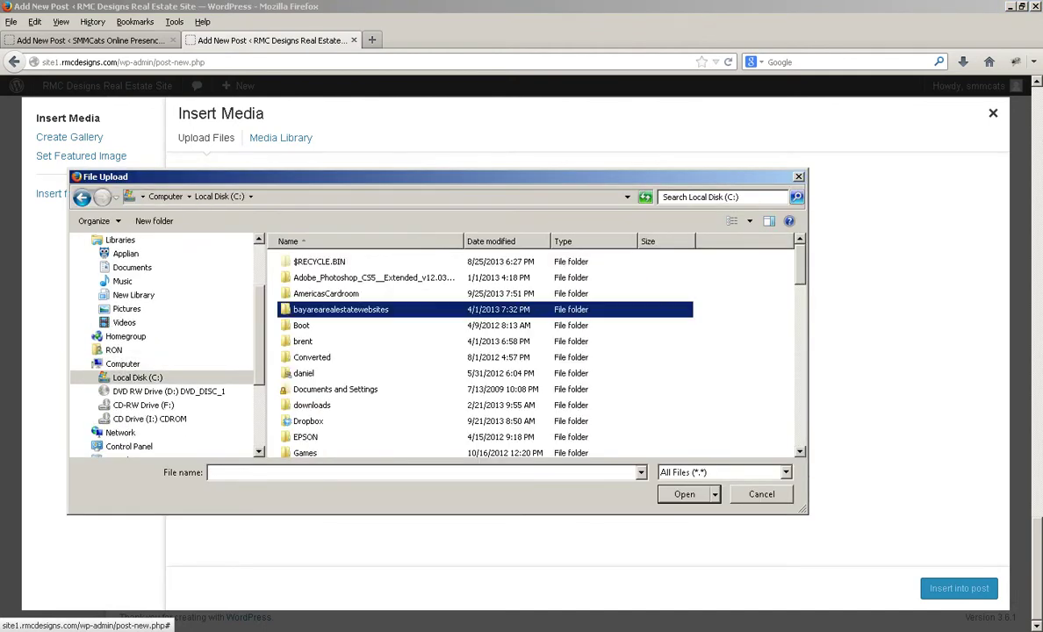
{"action": "scroll", "coordinate": [364, 309], "scroll_direction": "down", "scroll_amount": 2}
{"action": "double_click", "coordinate": [315, 386]}
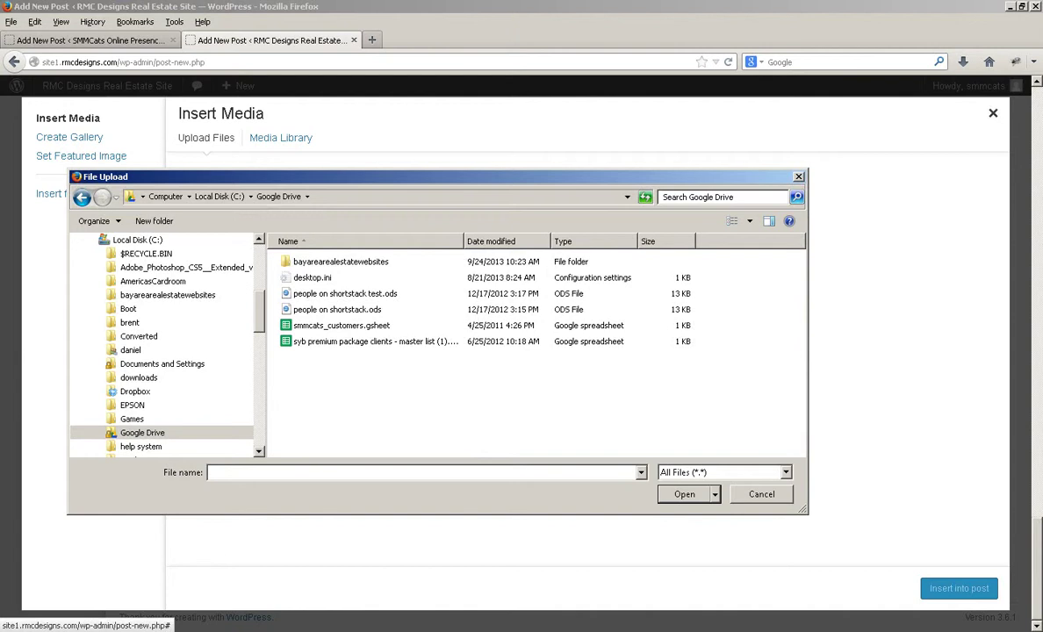
{"action": "double_click", "coordinate": [343, 257]}
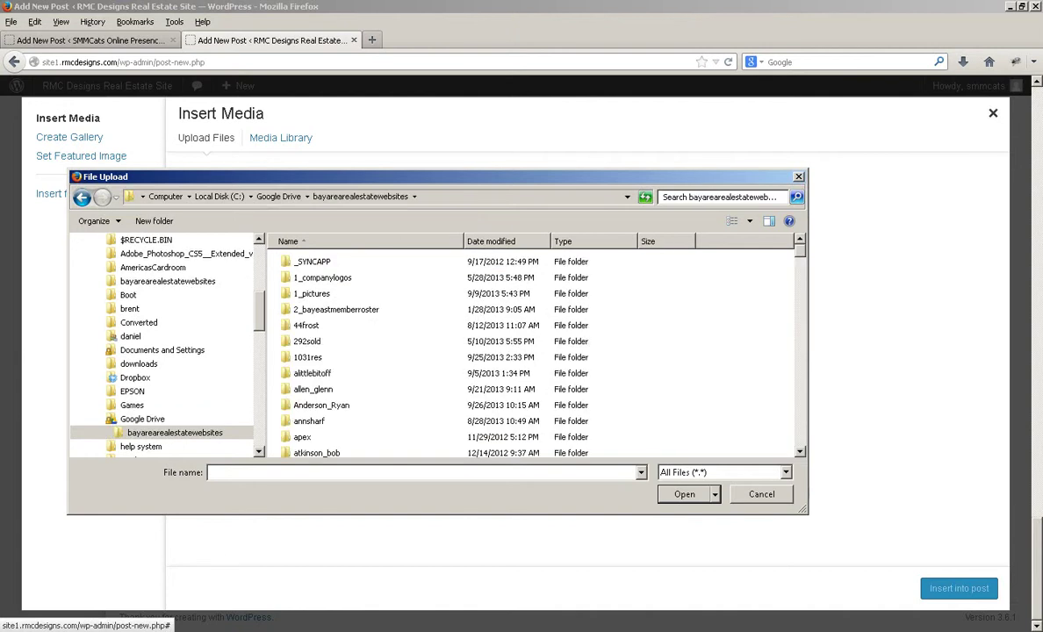
{"action": "scroll", "coordinate": [535, 351], "scroll_direction": "down", "scroll_amount": 1}
{"action": "double_click", "coordinate": [322, 370]}
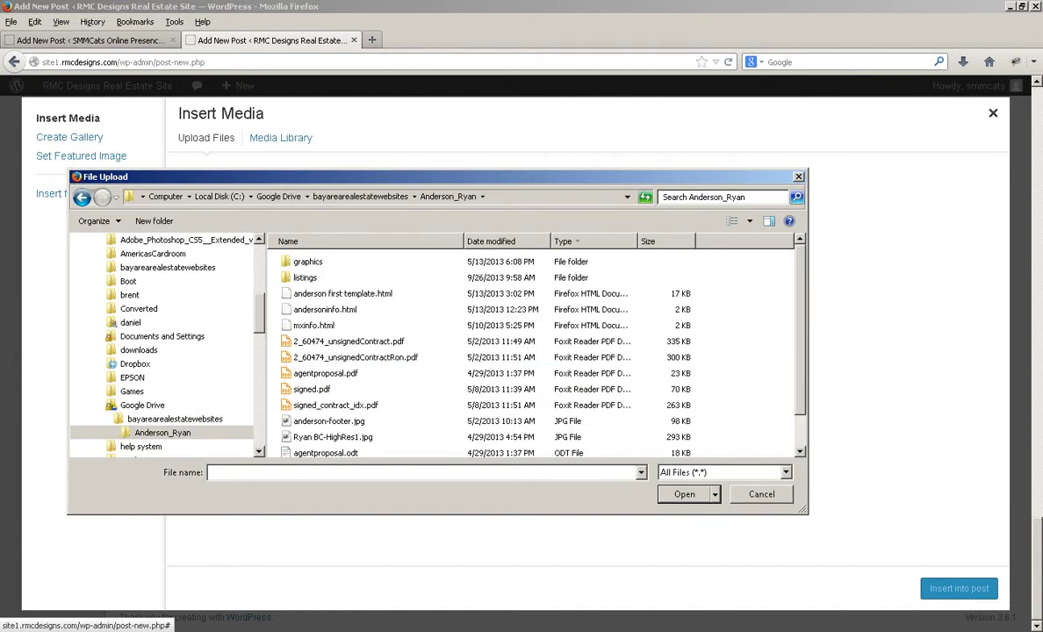
{"action": "double_click", "coordinate": [306, 277]}
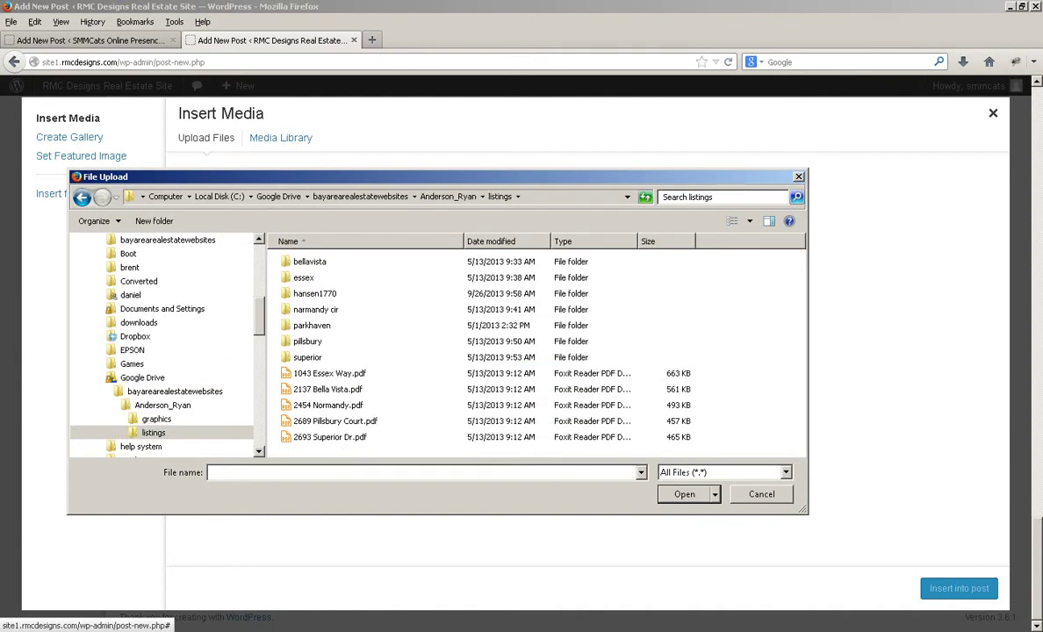
{"action": "double_click", "coordinate": [314, 293]}
{"action": "double_click", "coordinate": [342, 279]}
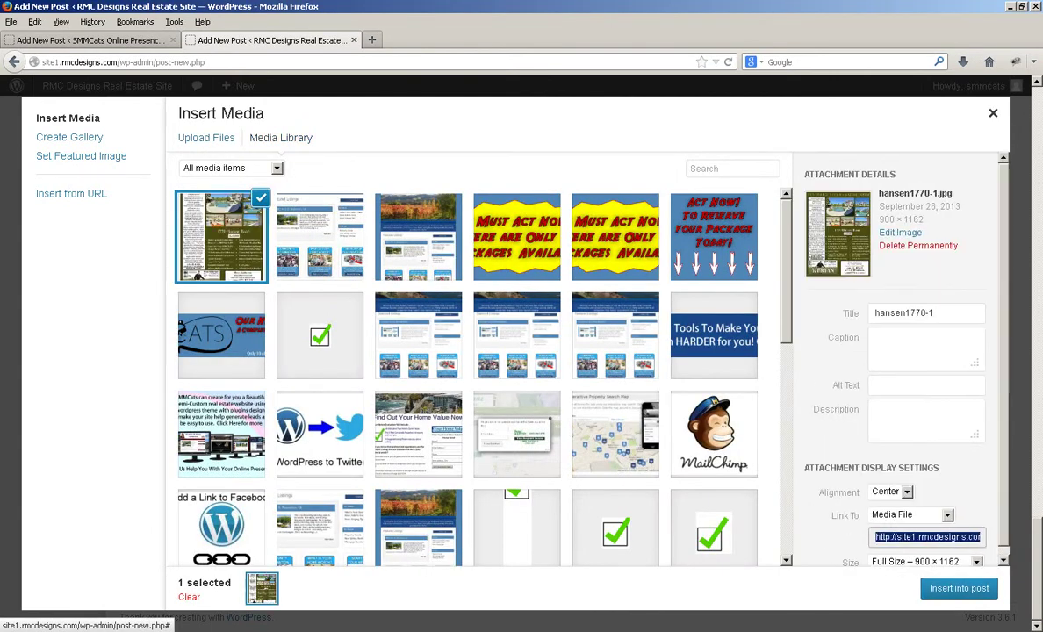
Insert the flyer into the post centred at full size with Link To set to None
{"action": "left_click", "coordinate": [947, 515]}
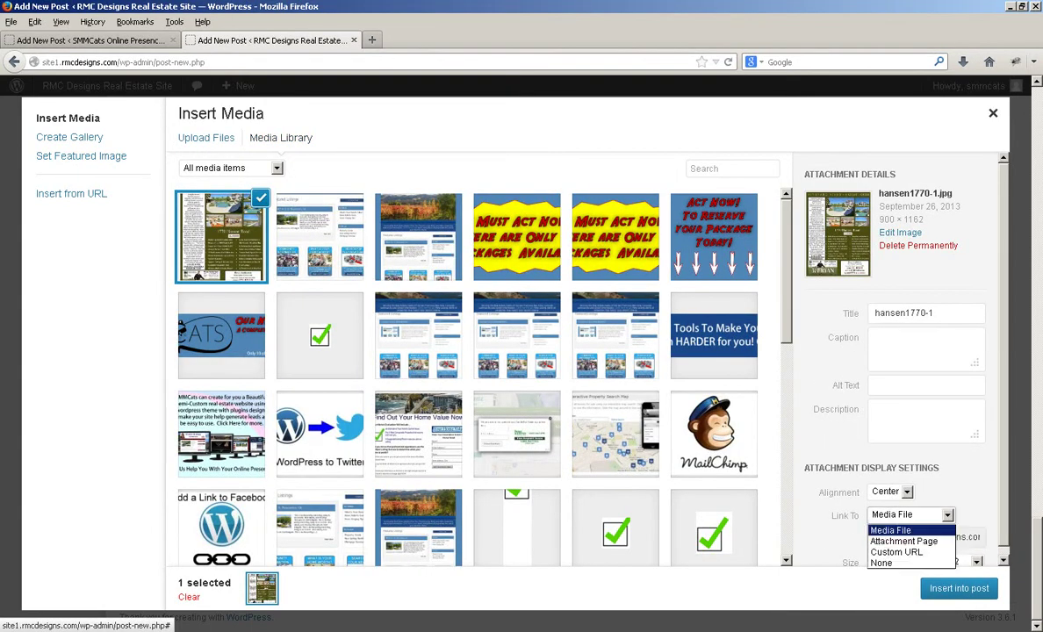
{"action": "left_click", "coordinate": [897, 564]}
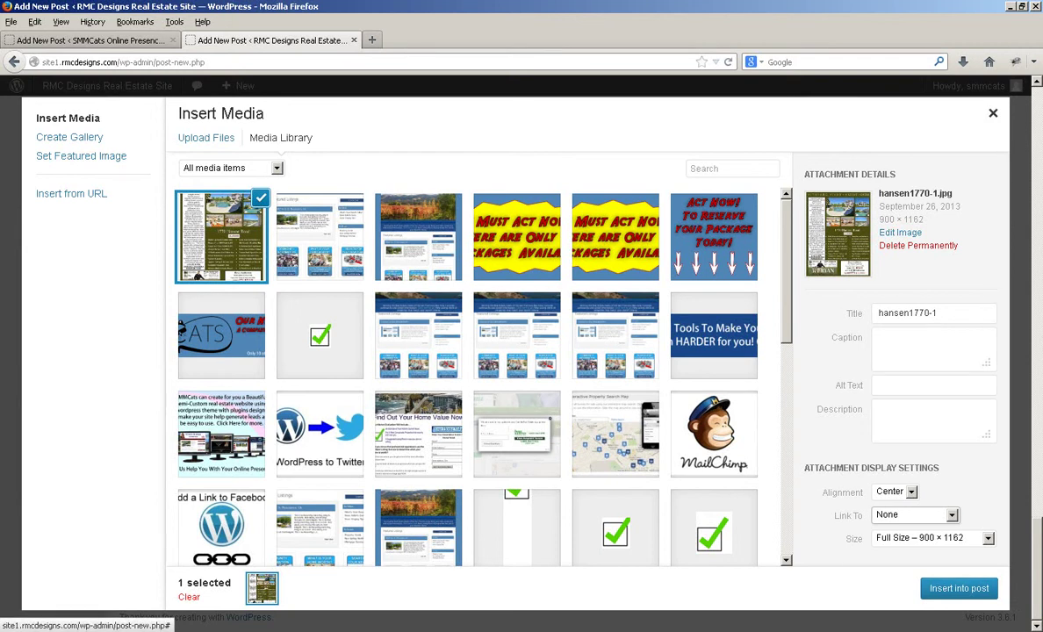
{"action": "left_click", "coordinate": [951, 516]}
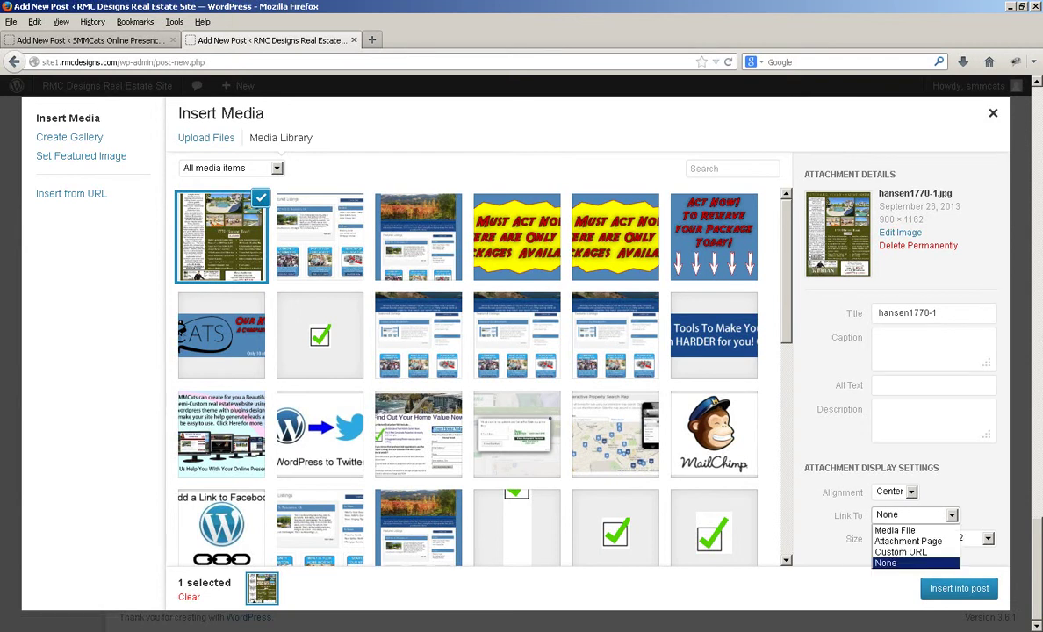
{"action": "left_click", "coordinate": [898, 564]}
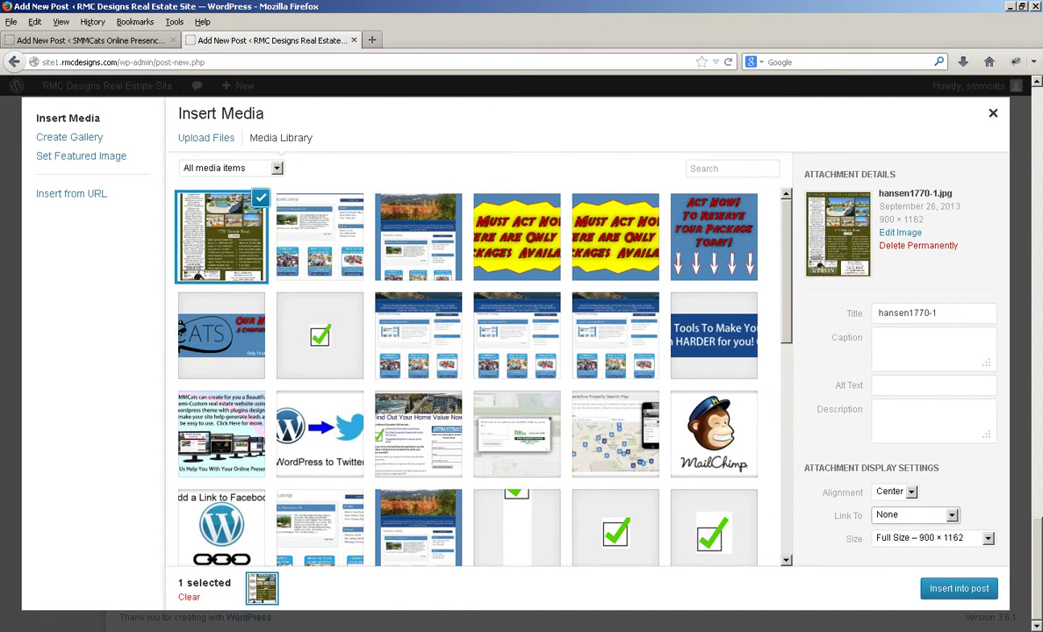
{"action": "left_click", "coordinate": [958, 588]}
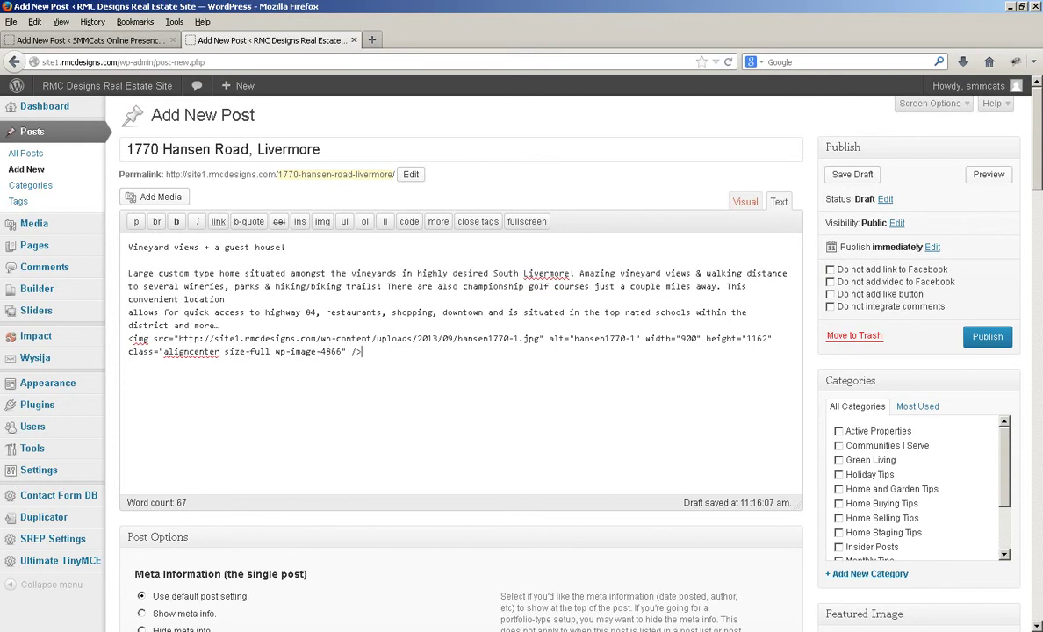
In the Visual editor, bold the opening line 'Vineyard views + a guest house!'
{"action": "left_click", "coordinate": [745, 201]}
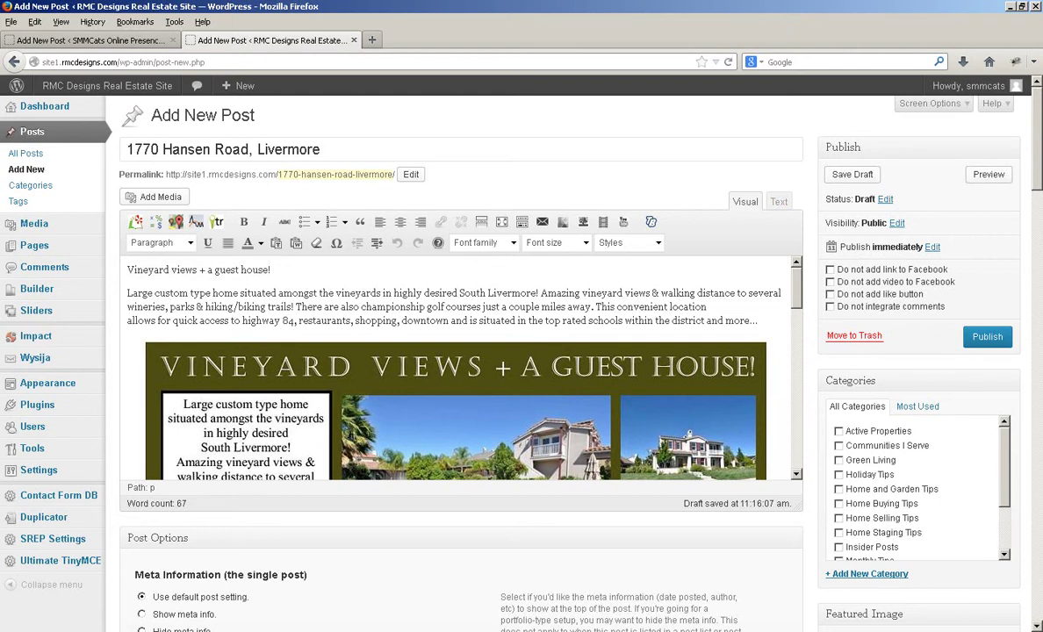
{"action": "left_click_drag", "start_coordinate": [271, 271], "coordinate": [126, 270]}
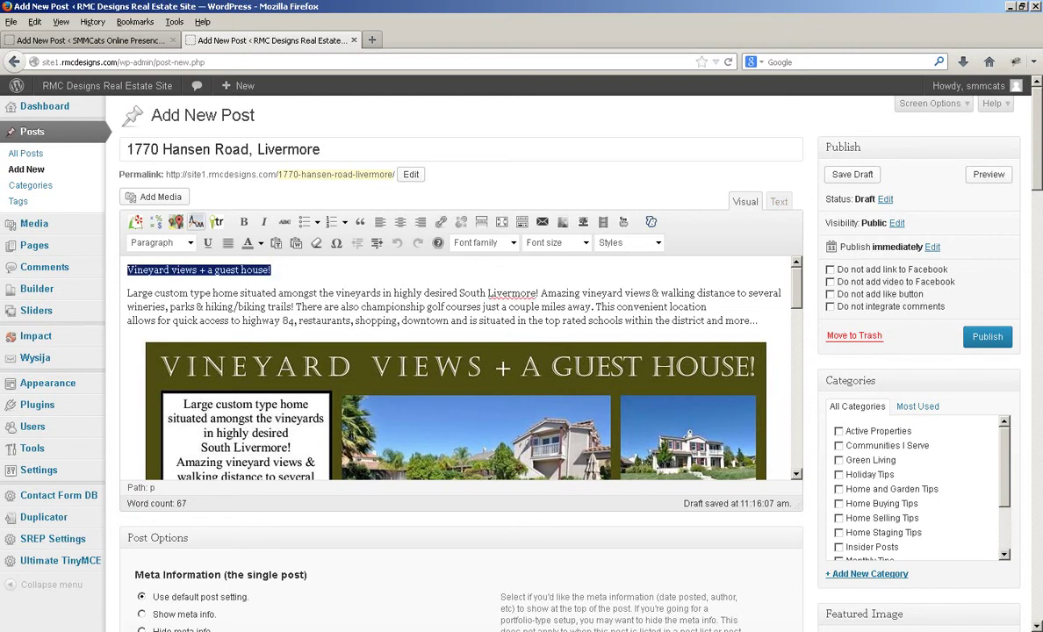
{"action": "left_click", "coordinate": [243, 222]}
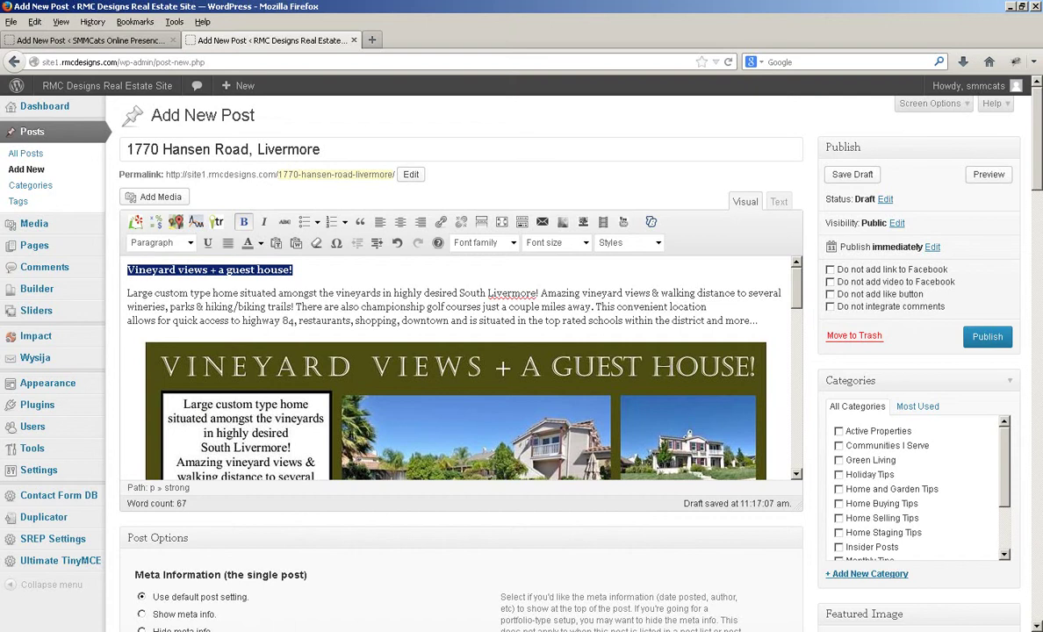
File the post under Active Properties only, leaving Communities I Serve unticked
{"action": "left_click", "coordinate": [839, 432]}
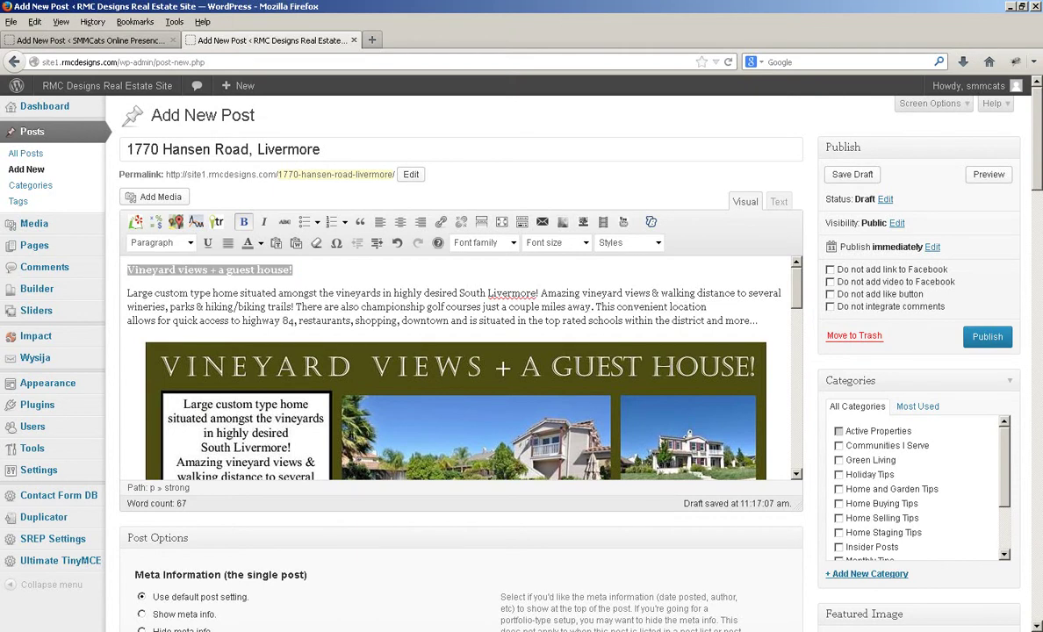
{"action": "left_click", "coordinate": [838, 446]}
{"action": "scroll", "coordinate": [913, 487], "scroll_direction": "down", "scroll_amount": 2}
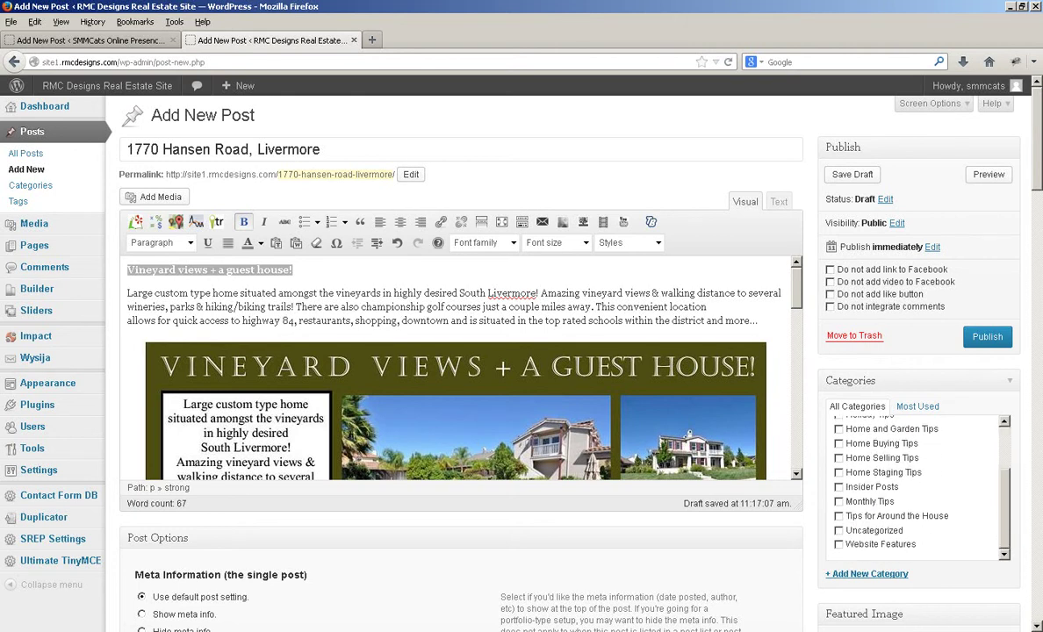
{"action": "scroll", "coordinate": [913, 487], "scroll_direction": "up", "scroll_amount": 2}
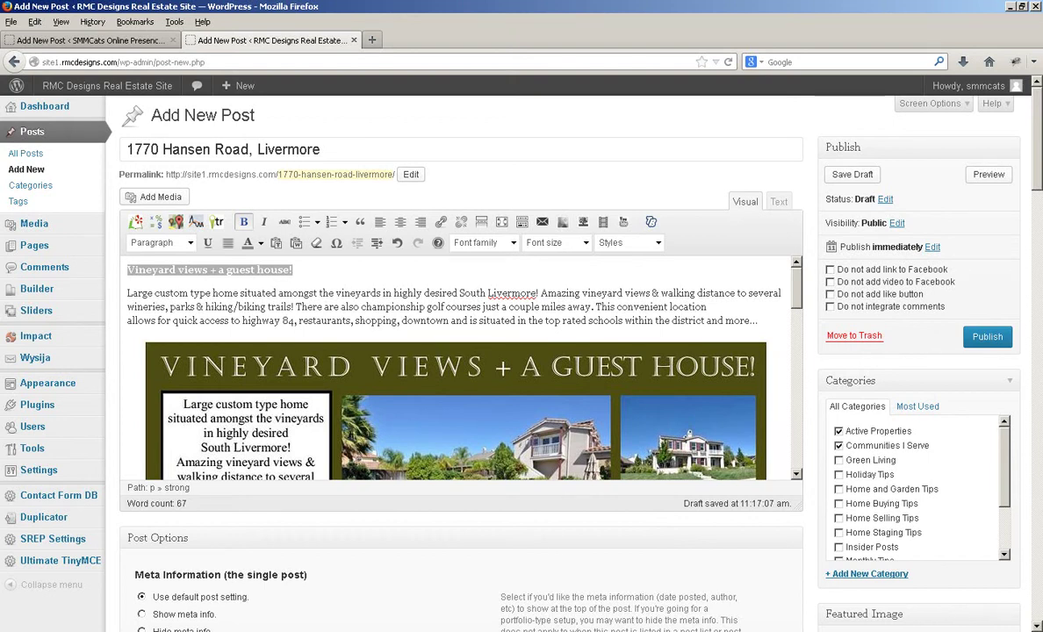
{"action": "left_click", "coordinate": [838, 446]}
{"action": "scroll", "coordinate": [917, 491], "scroll_direction": "down", "scroll_amount": 5}
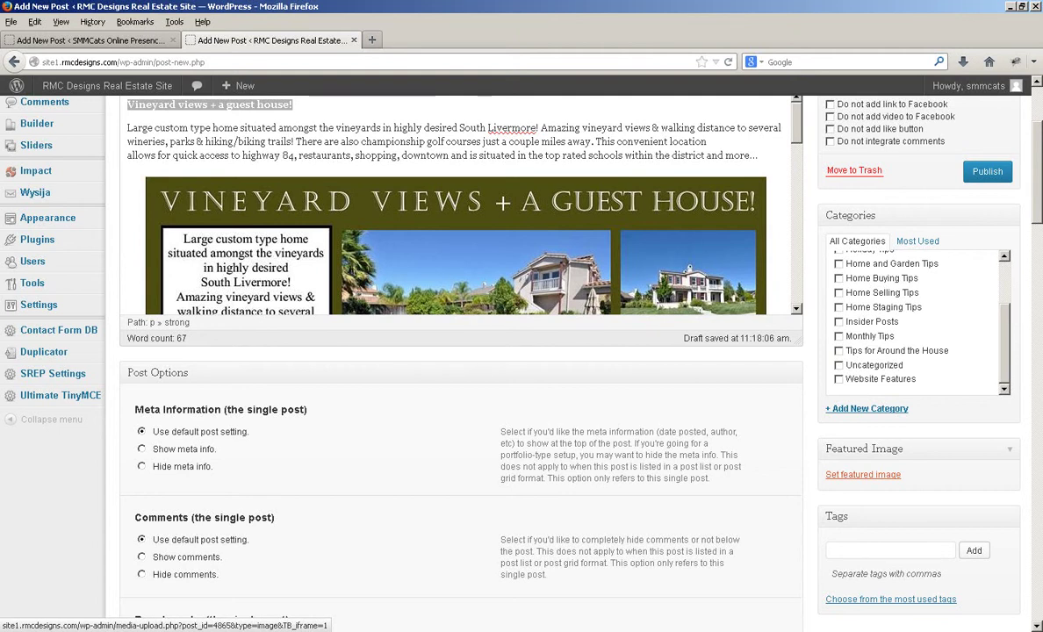
{"action": "left_click", "coordinate": [862, 474]}
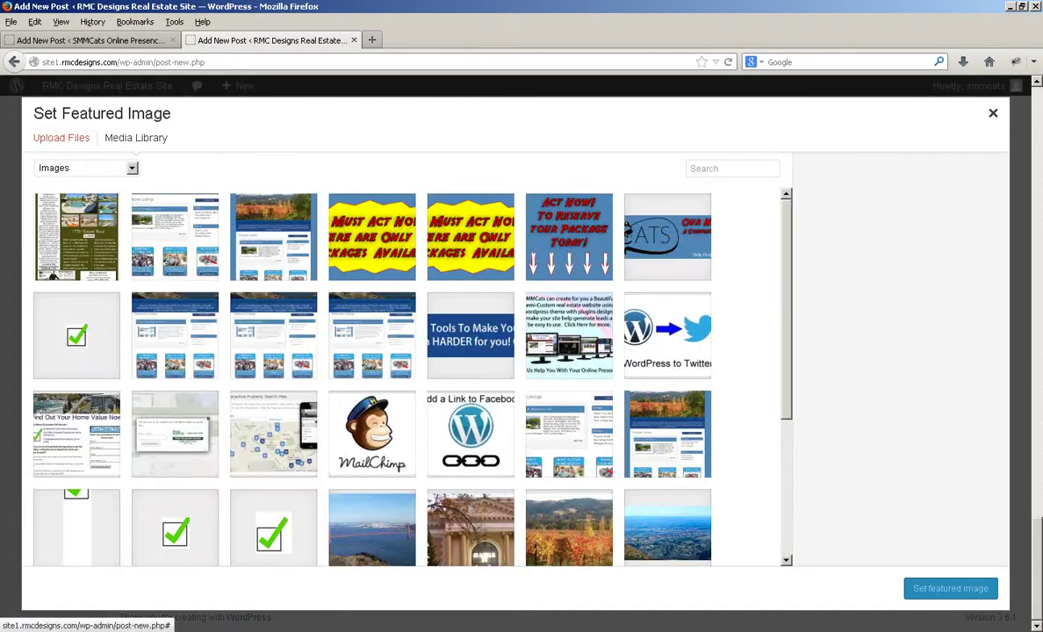
{"action": "left_click", "coordinate": [61, 138]}
{"action": "left_click", "coordinate": [526, 368]}
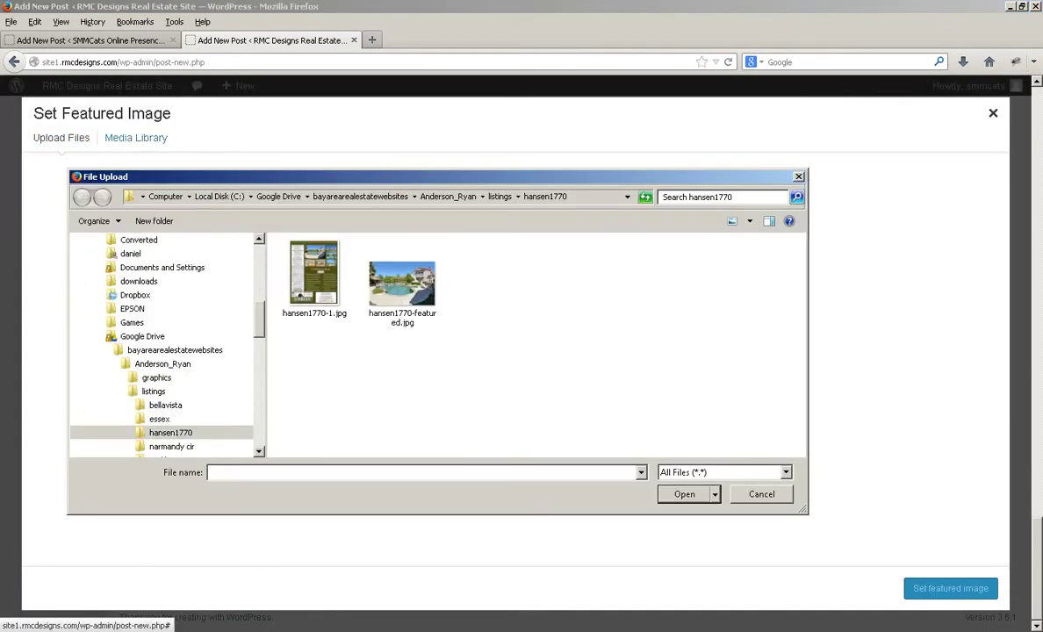
{"action": "double_click", "coordinate": [402, 285]}
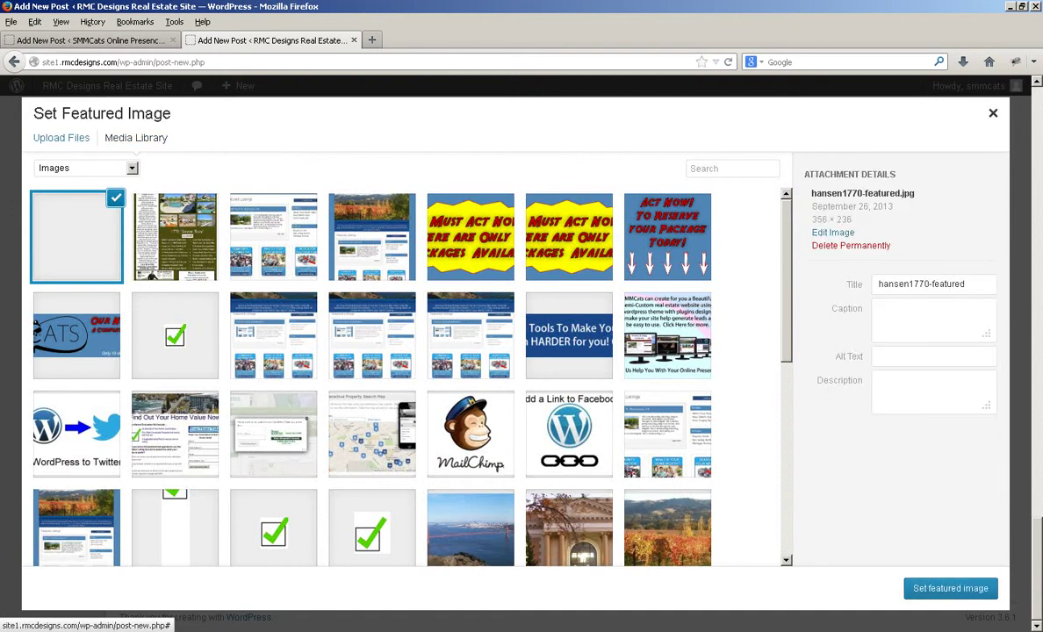
{"action": "left_click", "coordinate": [950, 588]}
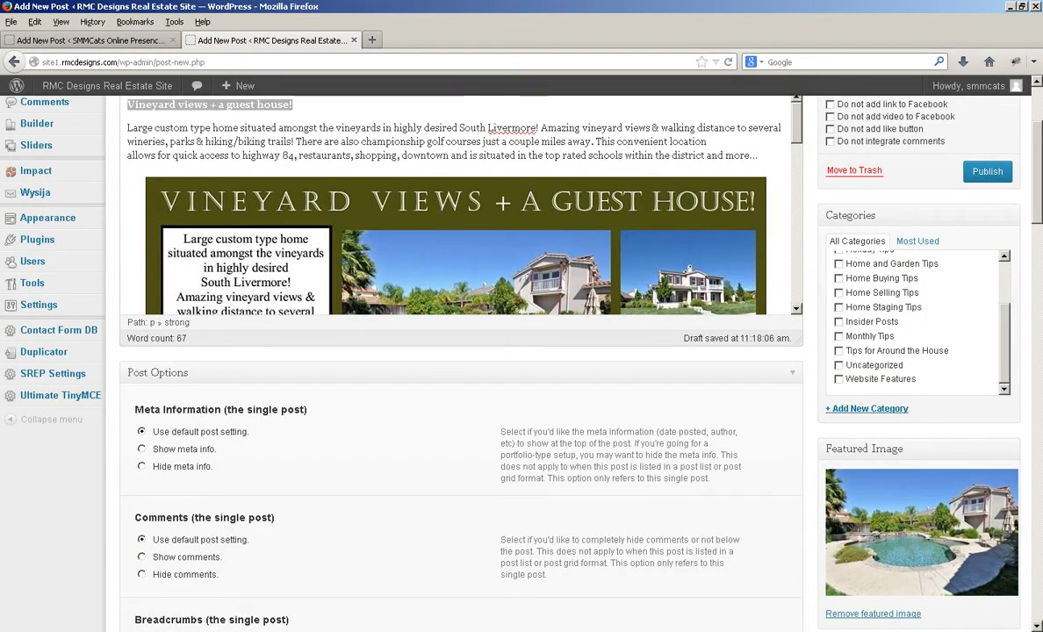
{"action": "scroll", "coordinate": [461, 351], "scroll_direction": "down", "scroll_amount": 3}
{"action": "scroll", "coordinate": [461, 352], "scroll_direction": "down", "scroll_amount": 3}
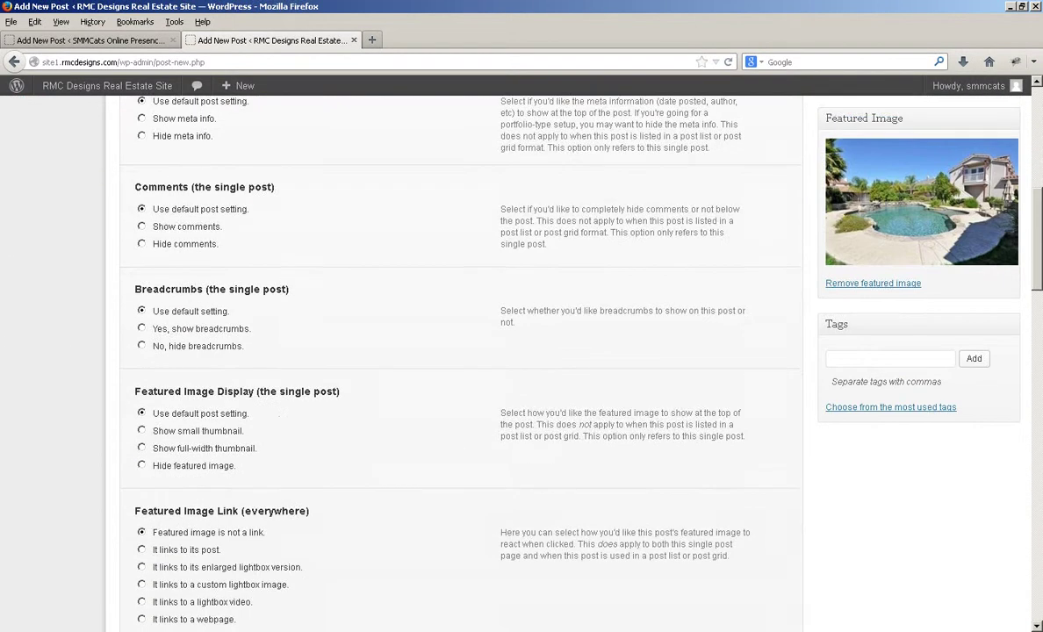
{"action": "scroll", "coordinate": [461, 351], "scroll_direction": "down", "scroll_amount": 3}
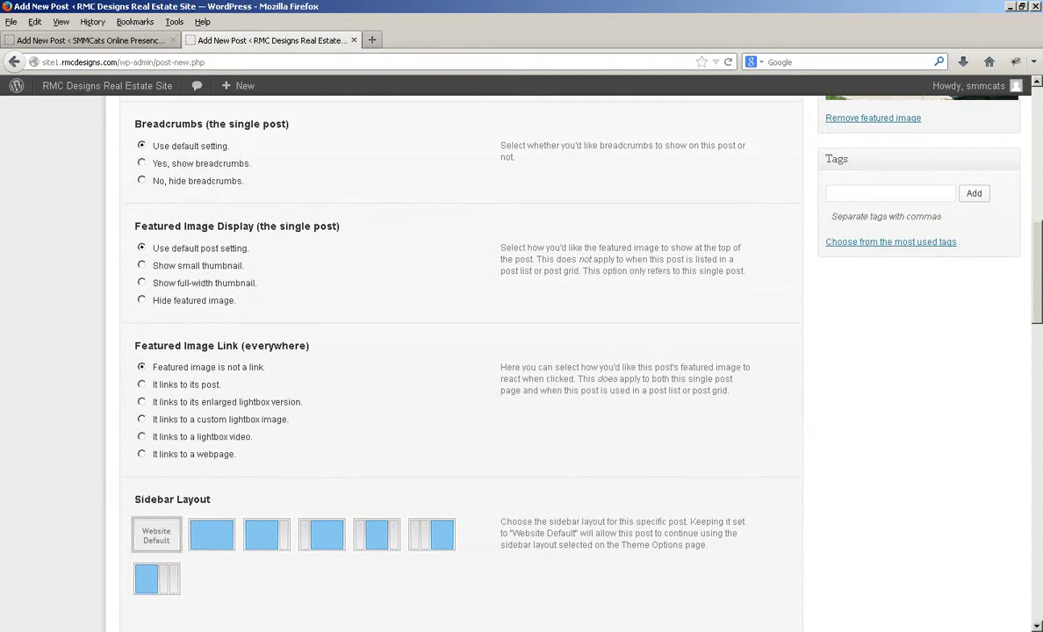
{"action": "scroll", "coordinate": [461, 351], "scroll_direction": "up", "scroll_amount": 6}
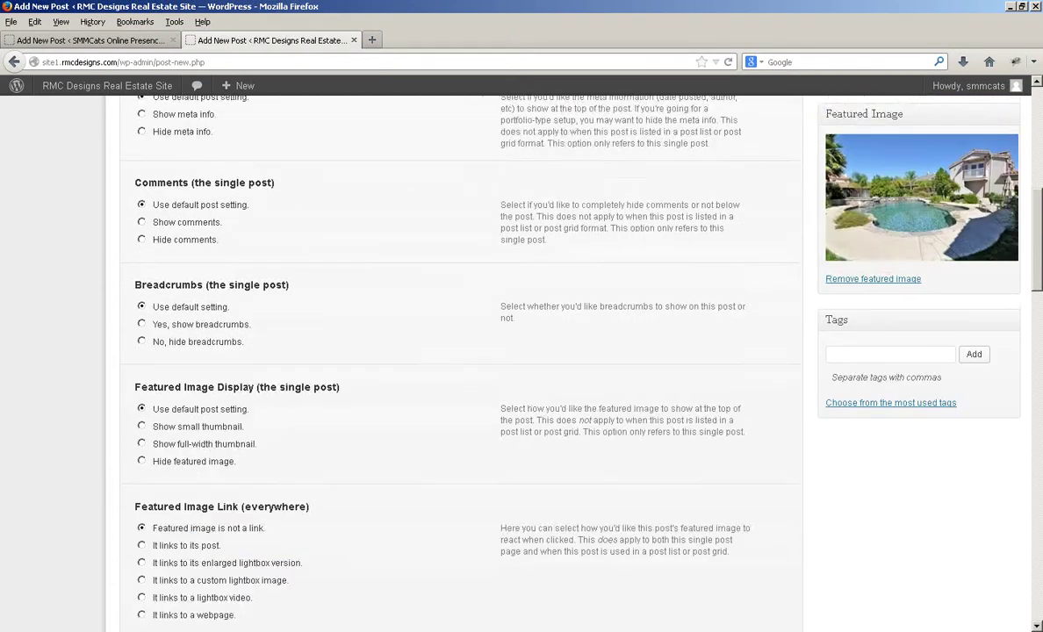
{"action": "scroll", "coordinate": [461, 351], "scroll_direction": "down", "scroll_amount": 6}
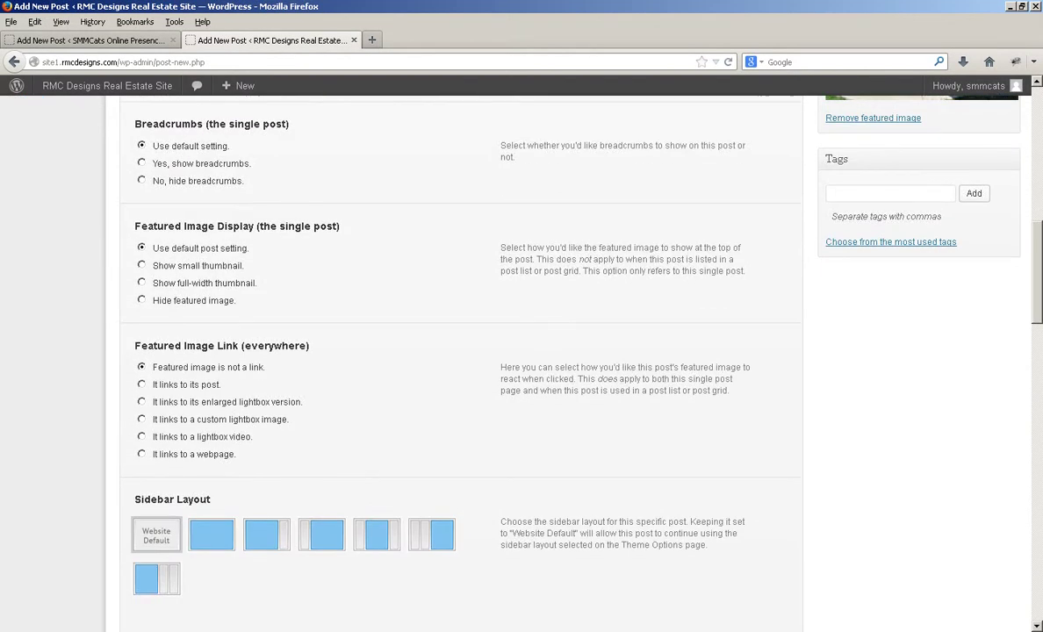
In Post Options, hide the featured image and choose the full-width sidebar layout
{"action": "left_click", "coordinate": [142, 300]}
{"action": "left_click", "coordinate": [212, 535]}
{"action": "scroll", "coordinate": [461, 351], "scroll_direction": "up", "scroll_amount": 13}
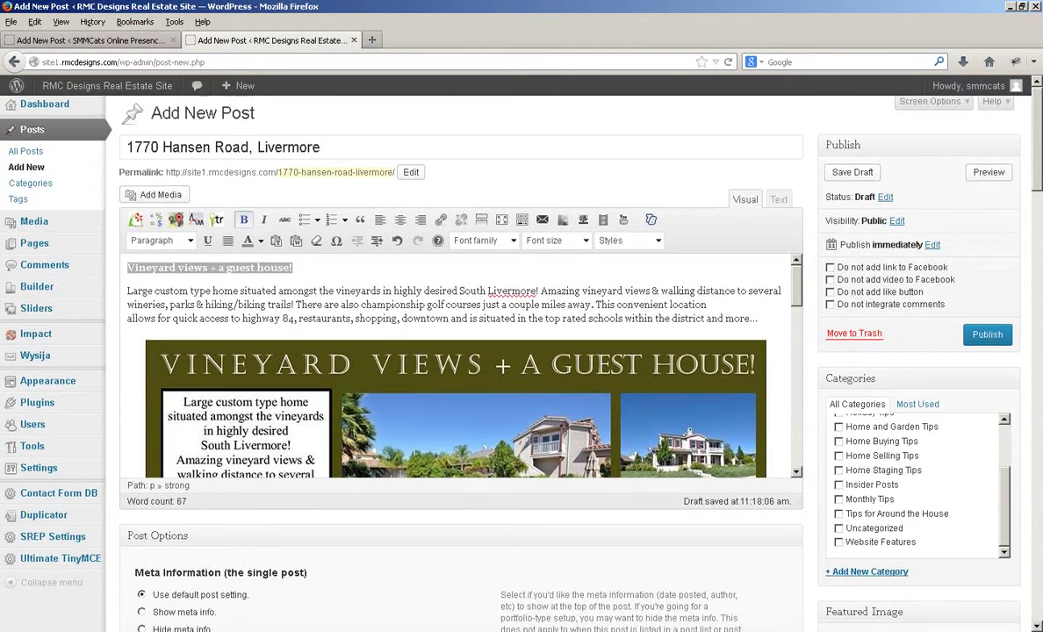
{"action": "scroll", "coordinate": [461, 351], "scroll_direction": "down", "scroll_amount": 18}
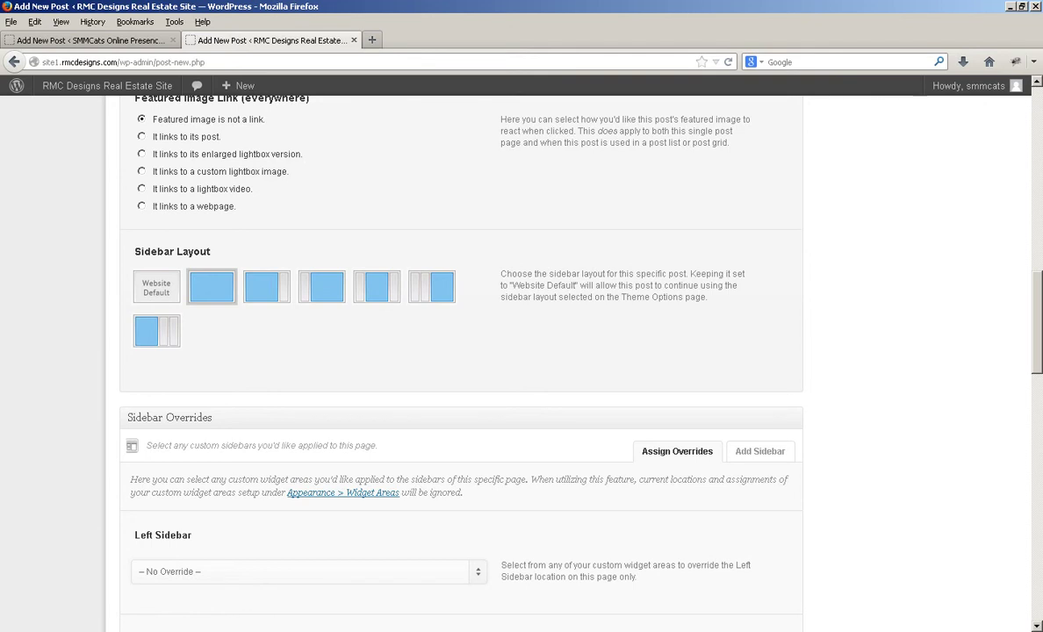
{"action": "scroll", "coordinate": [461, 351], "scroll_direction": "up", "scroll_amount": 3}
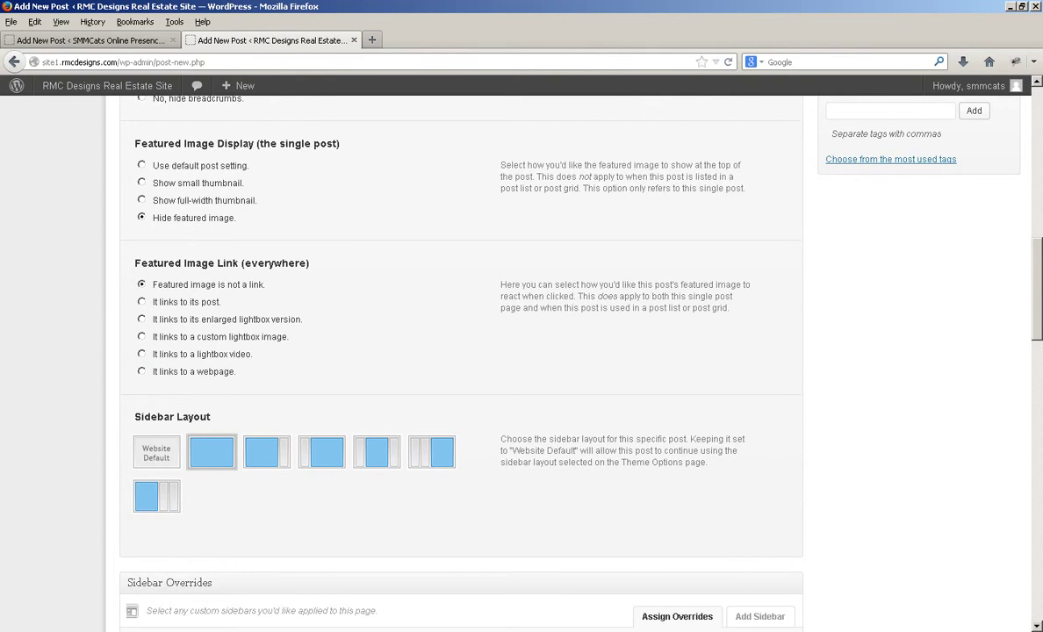
{"action": "scroll", "coordinate": [461, 351], "scroll_direction": "up", "scroll_amount": 10}
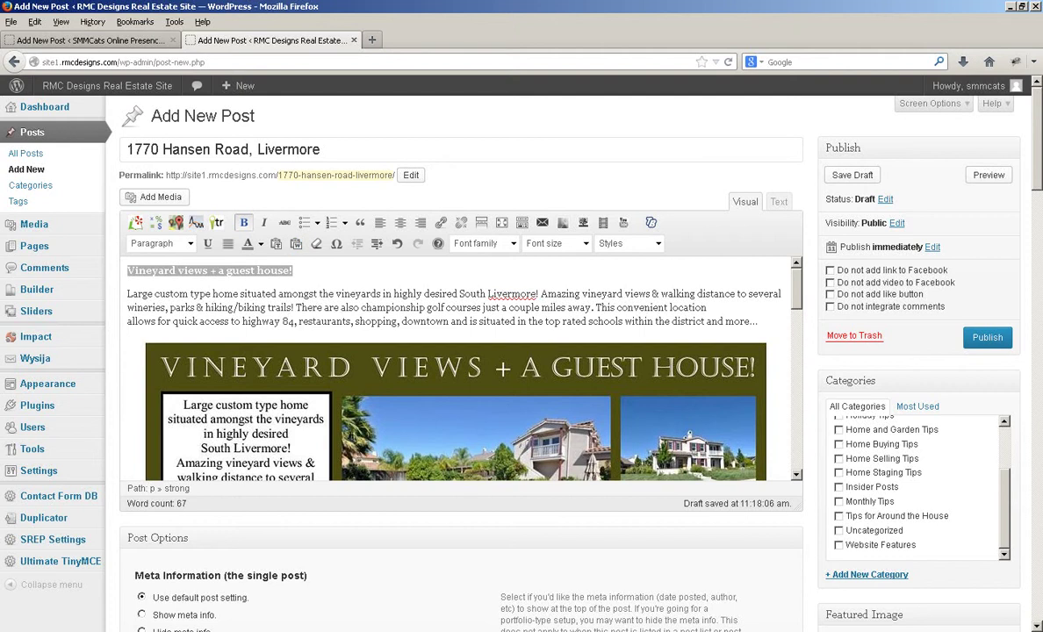
{"action": "scroll", "coordinate": [918, 487], "scroll_direction": "up", "scroll_amount": 2}
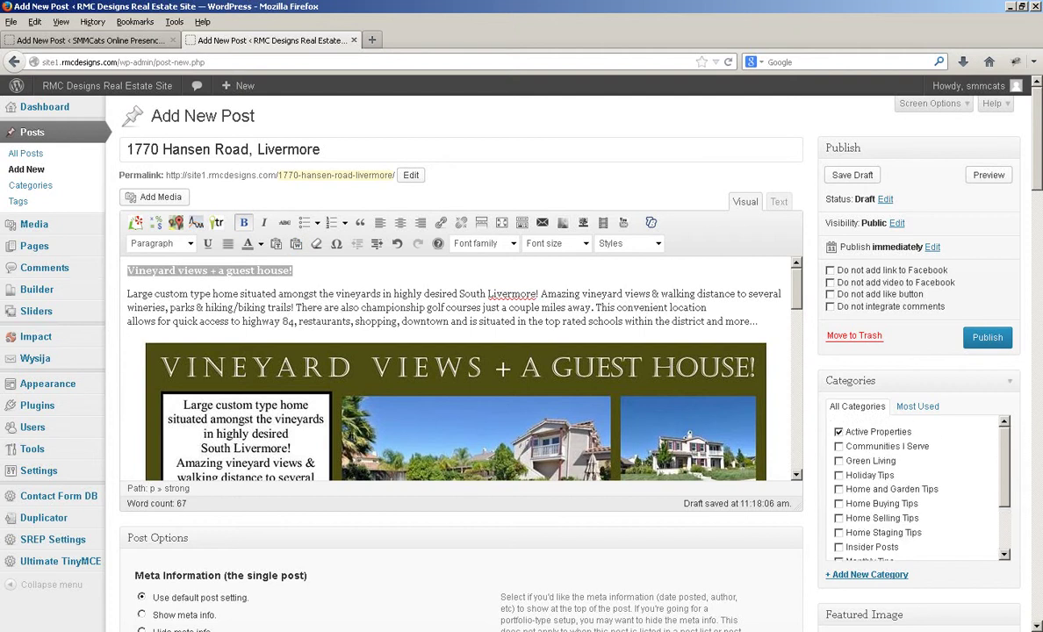
{"action": "scroll", "coordinate": [918, 487], "scroll_direction": "down", "scroll_amount": 2}
{"action": "scroll", "coordinate": [918, 487], "scroll_direction": "down", "scroll_amount": 3}
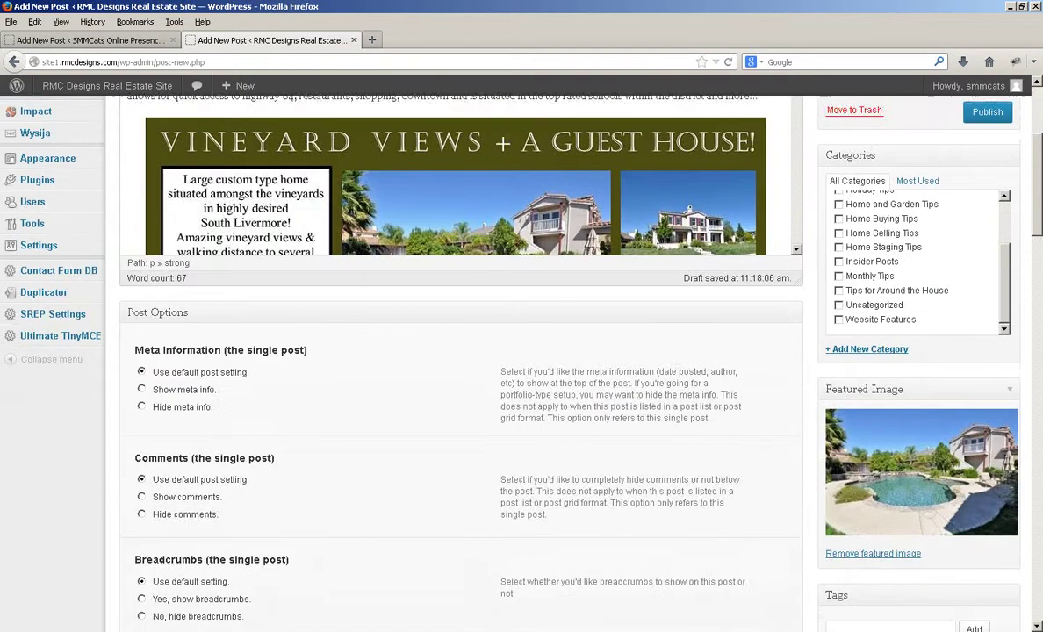
{"action": "scroll", "coordinate": [917, 487], "scroll_direction": "up", "scroll_amount": 2}
{"action": "scroll", "coordinate": [917, 412], "scroll_direction": "up", "scroll_amount": 2}
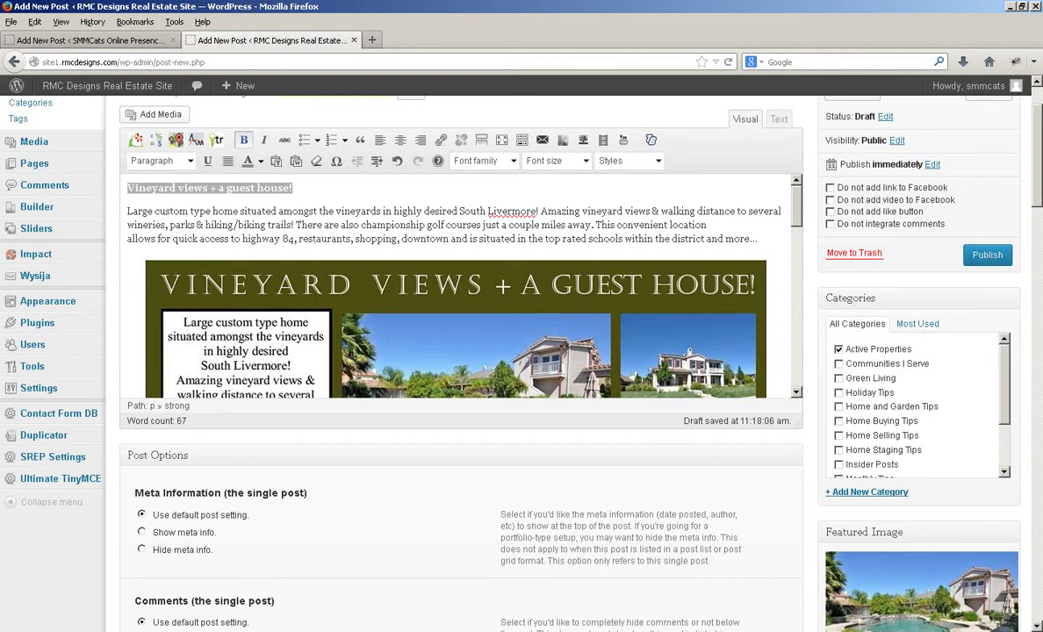
{"action": "left_click", "coordinate": [987, 255]}
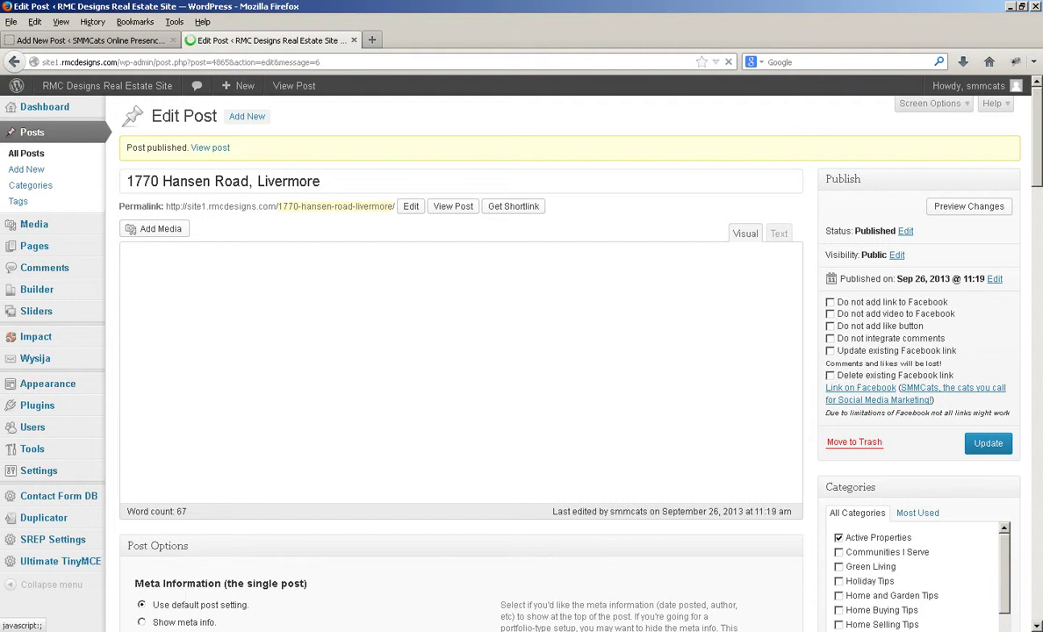
{"action": "left_click", "coordinate": [337, 206]}
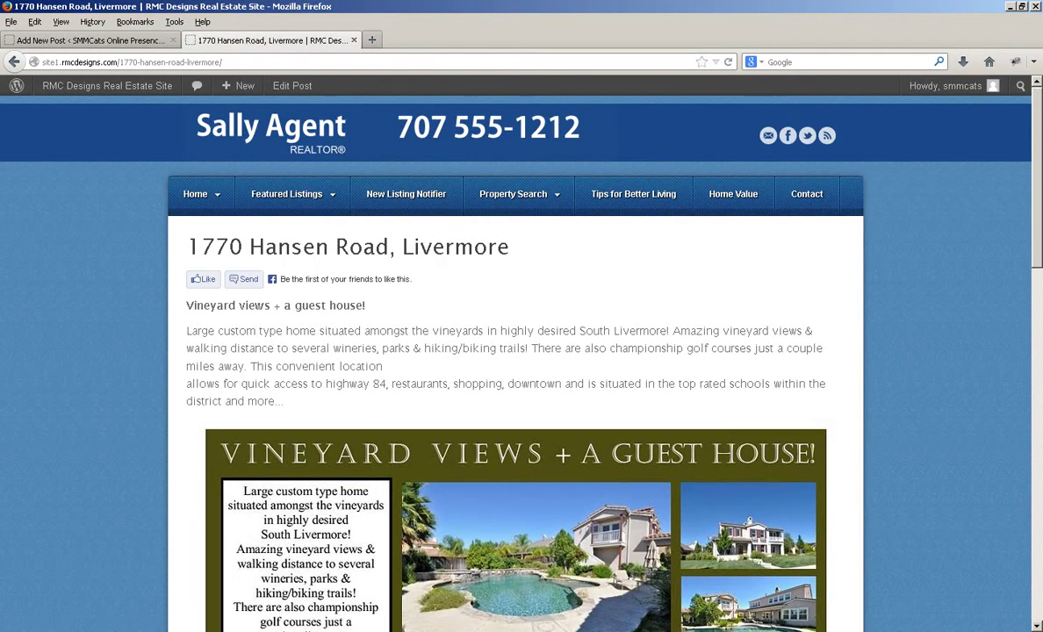
Scroll through the live listing page with its flyer, then go back to Edit Post
{"action": "scroll", "coordinate": [334, 230], "scroll_direction": "down", "scroll_amount": 12}
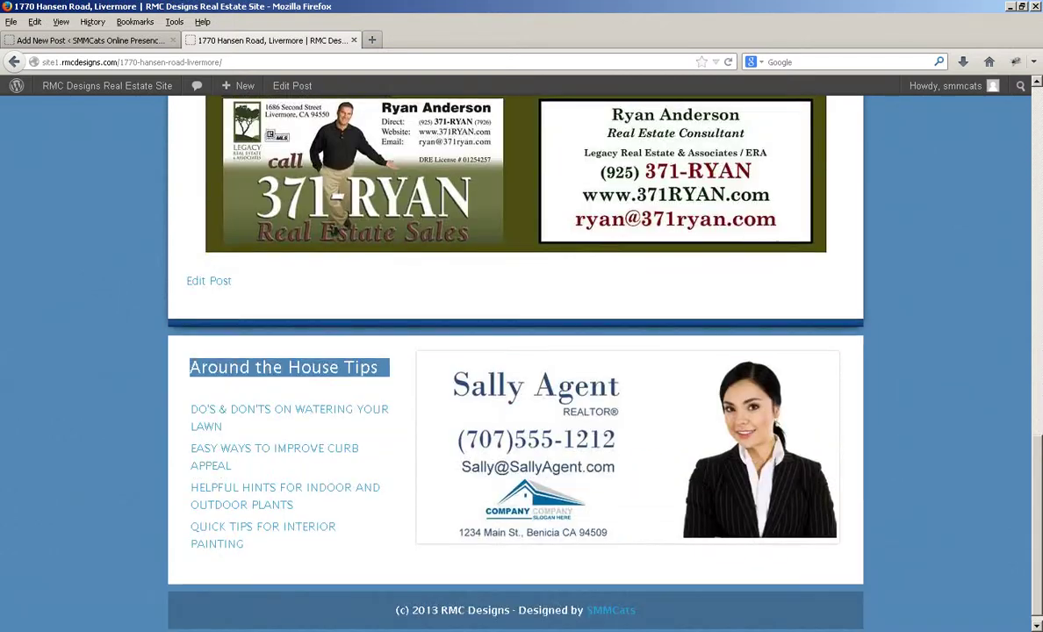
{"action": "scroll", "coordinate": [333, 230], "scroll_direction": "up", "scroll_amount": 15}
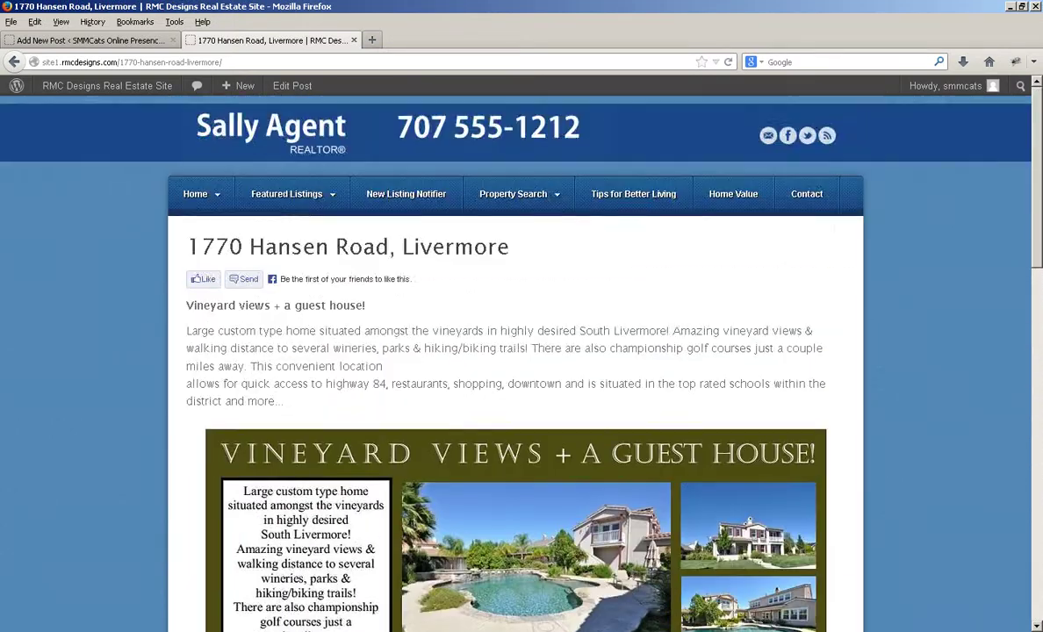
{"action": "scroll", "coordinate": [522, 368], "scroll_direction": "down", "scroll_amount": 3}
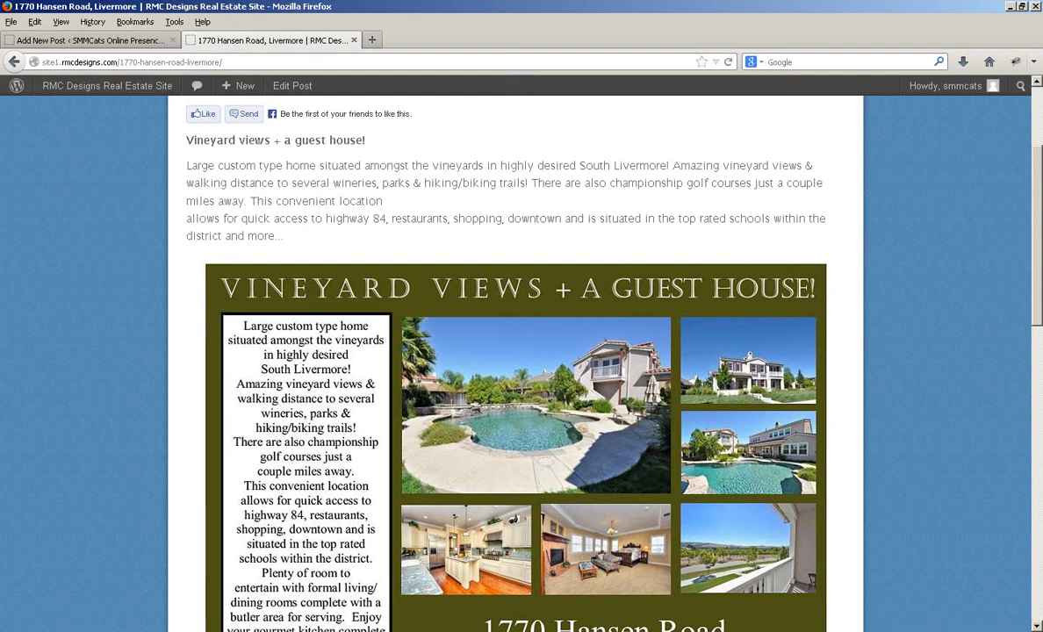
{"action": "scroll", "coordinate": [522, 369], "scroll_direction": "up", "scroll_amount": 3}
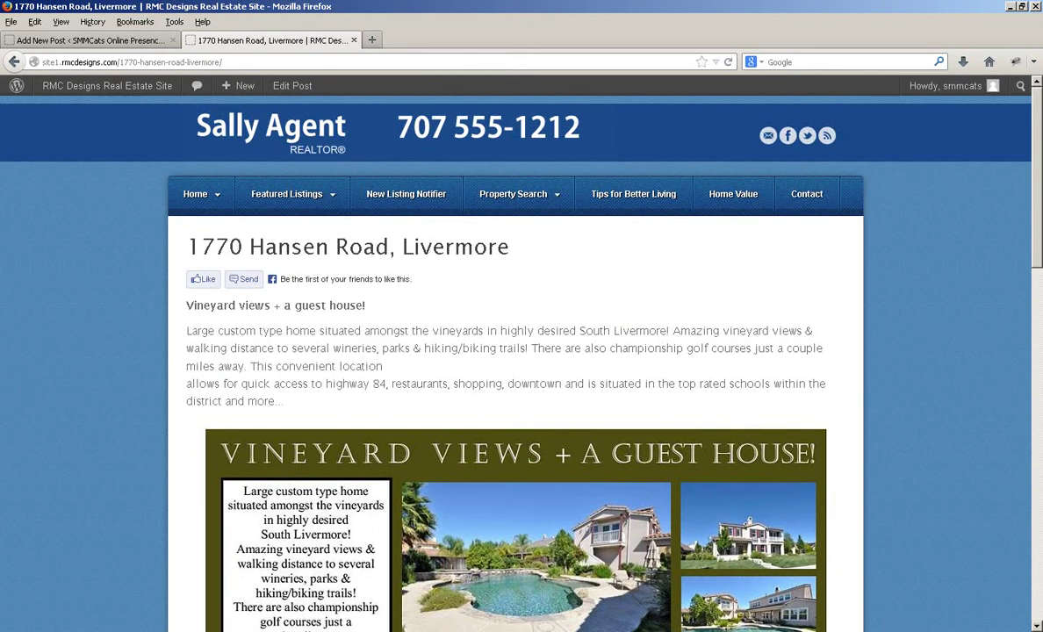
{"action": "left_click", "coordinate": [14, 61]}
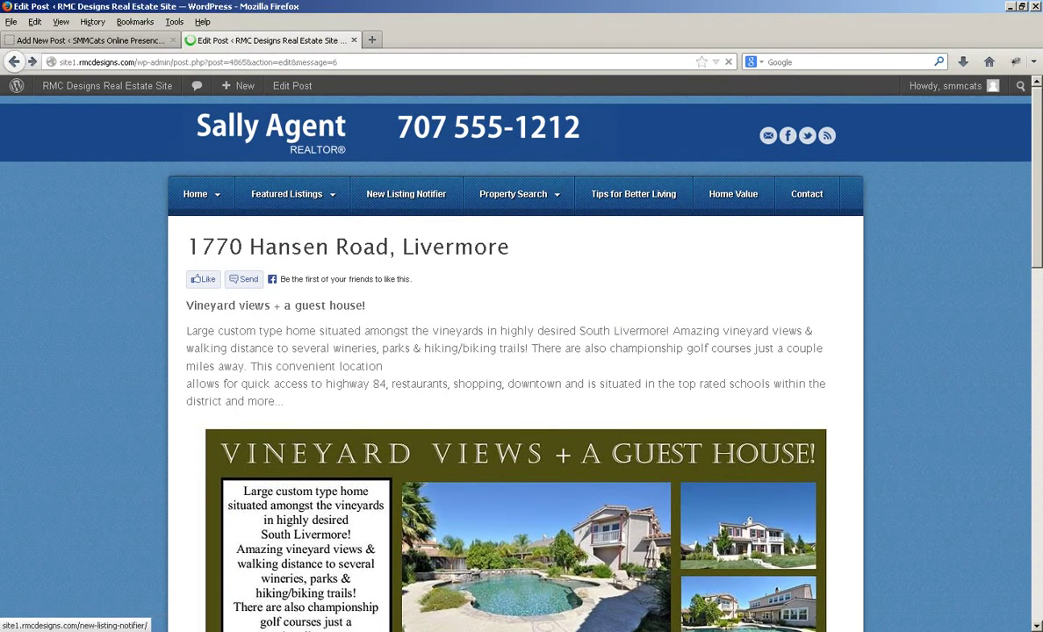
Open the SMMCats Facebook page linked next to Link on Facebook in the Publish box
{"action": "scroll", "coordinate": [522, 351], "scroll_direction": "down", "scroll_amount": 2}
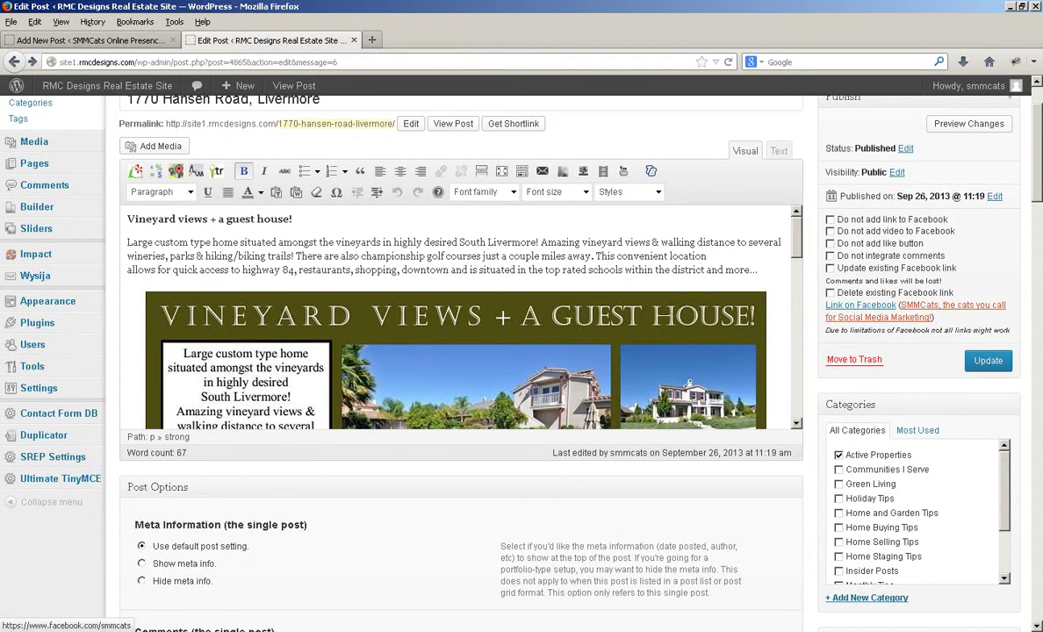
{"action": "left_click", "coordinate": [948, 305]}
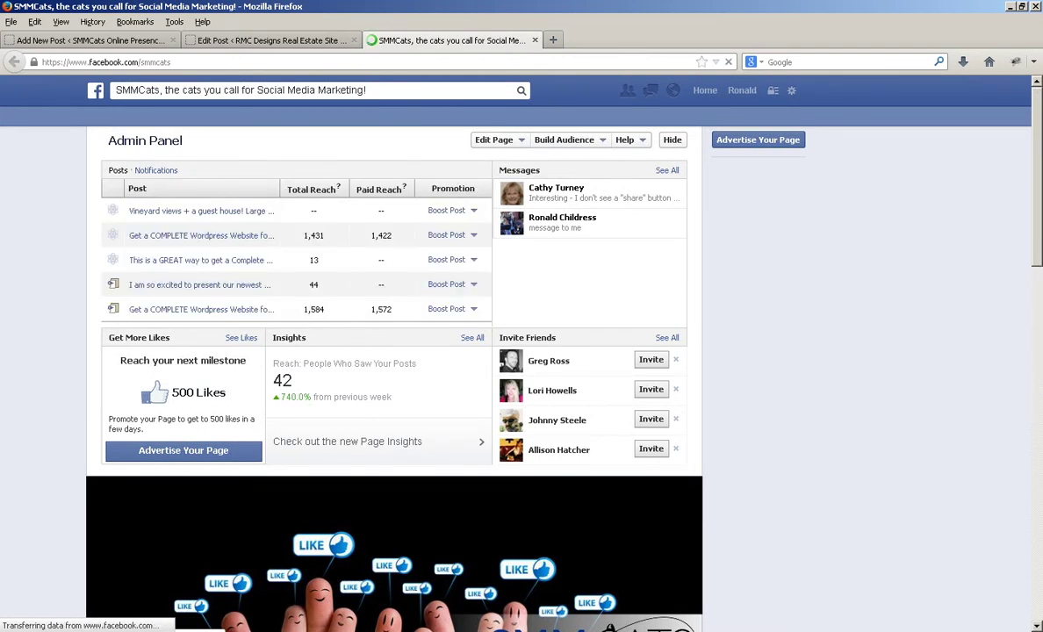
{"action": "scroll", "coordinate": [522, 351], "scroll_direction": "down", "scroll_amount": 2}
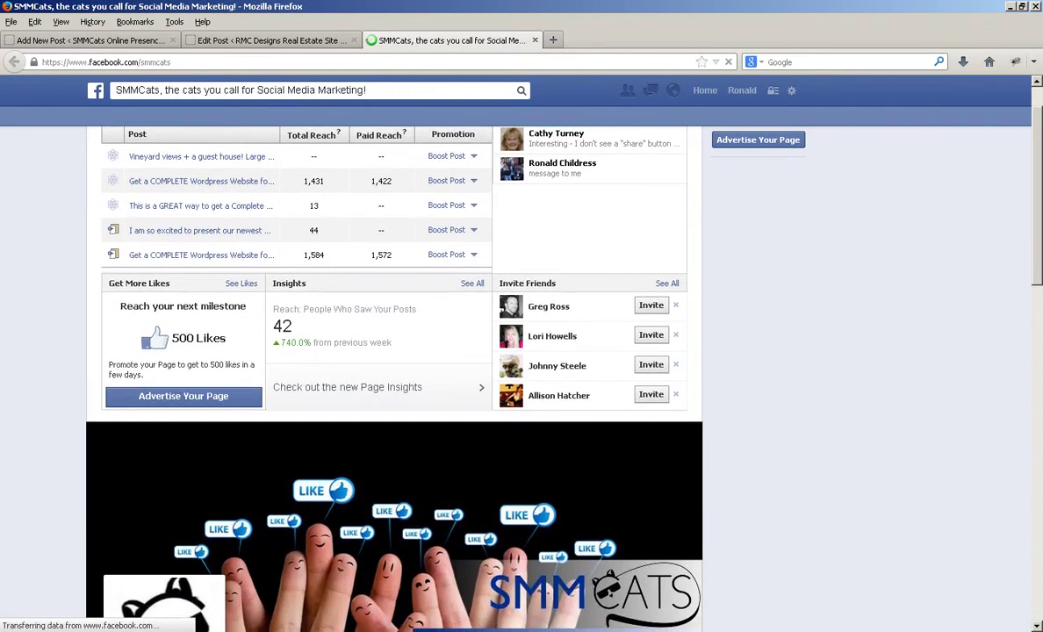
{"action": "scroll", "coordinate": [521, 351], "scroll_direction": "down", "scroll_amount": 5}
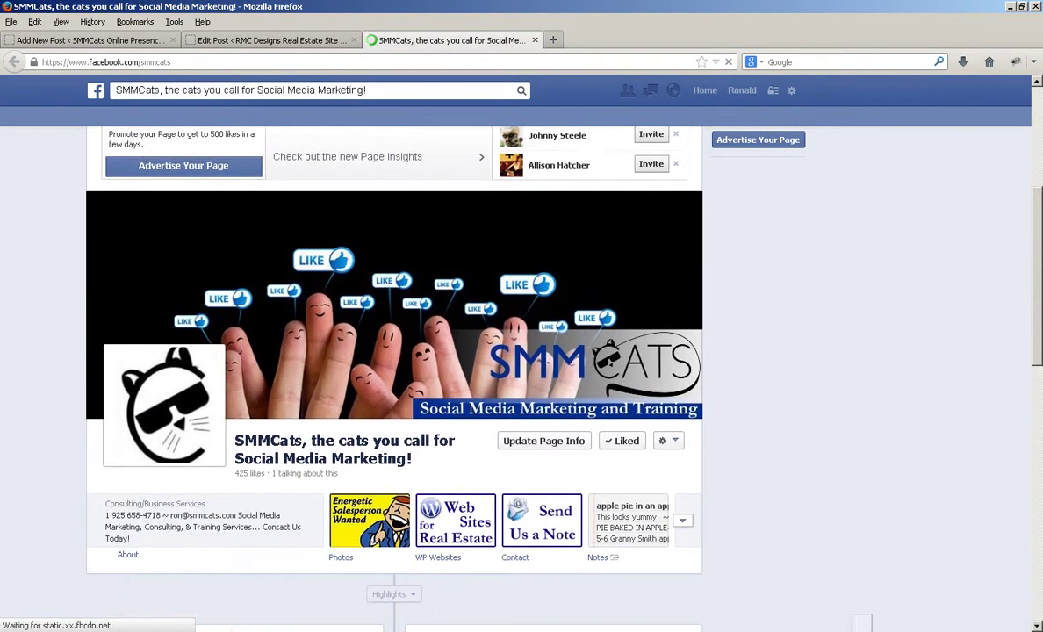
{"action": "scroll", "coordinate": [521, 352], "scroll_direction": "down", "scroll_amount": 1}
{"action": "scroll", "coordinate": [395, 351], "scroll_direction": "down", "scroll_amount": 1}
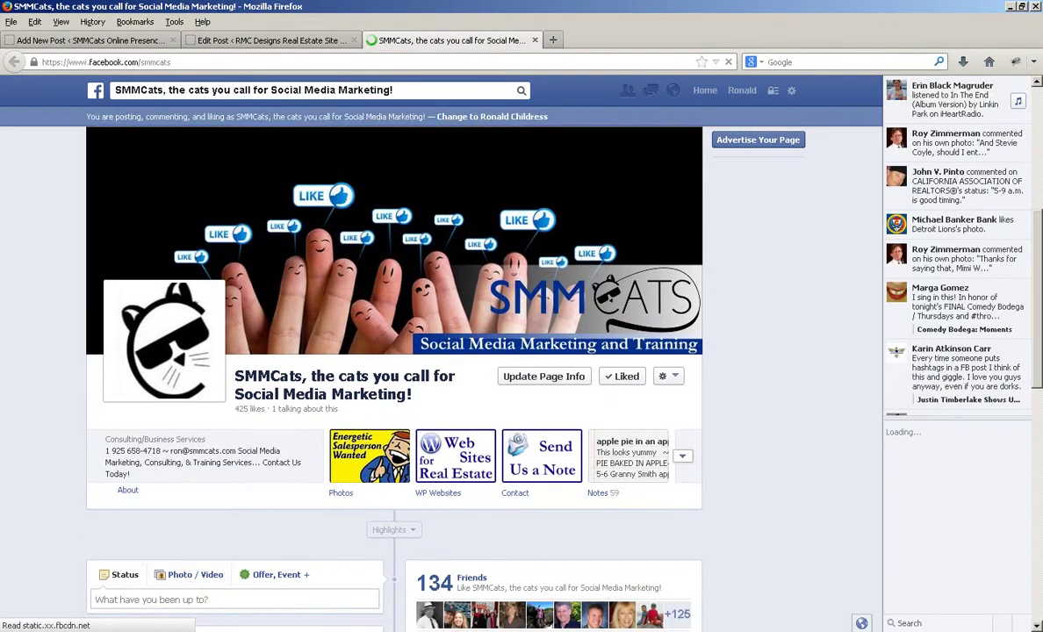
{"action": "scroll", "coordinate": [396, 395], "scroll_direction": "down", "scroll_amount": 5}
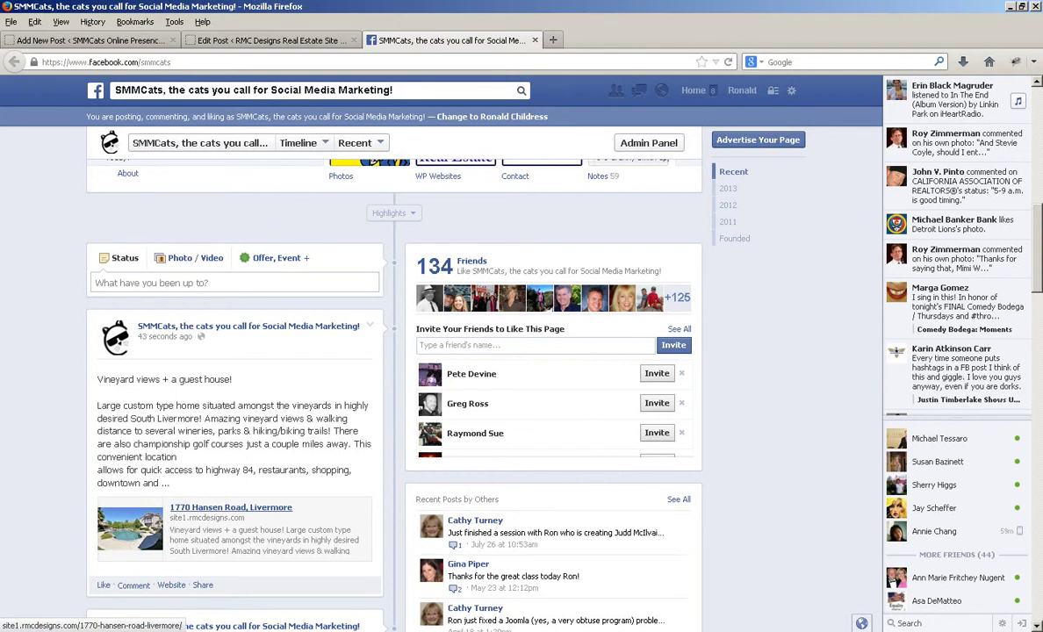
{"action": "left_click", "coordinate": [231, 508]}
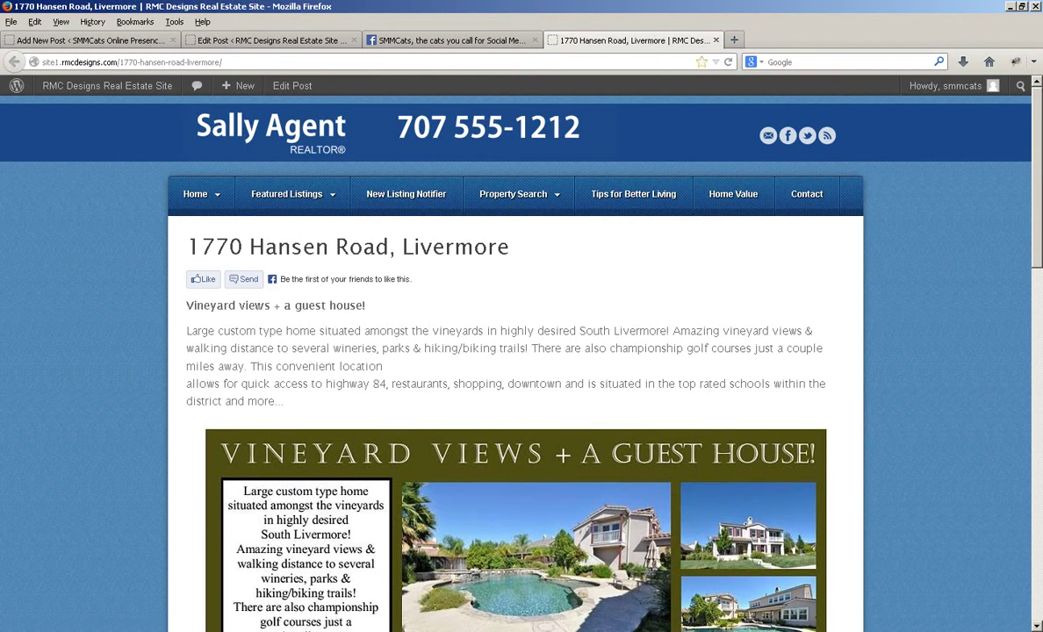
Close the live listing tab and the Facebook tab, leaving the WordPress edit screen
{"action": "key", "text": "ctrl+w"}
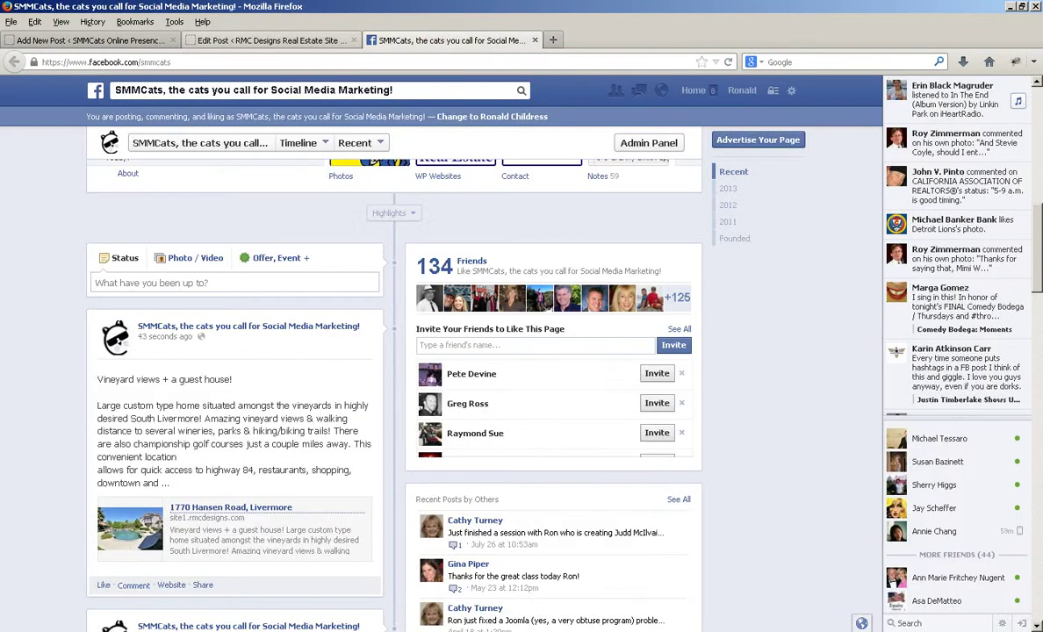
{"action": "key", "text": "ctrl+shift+Tab"}
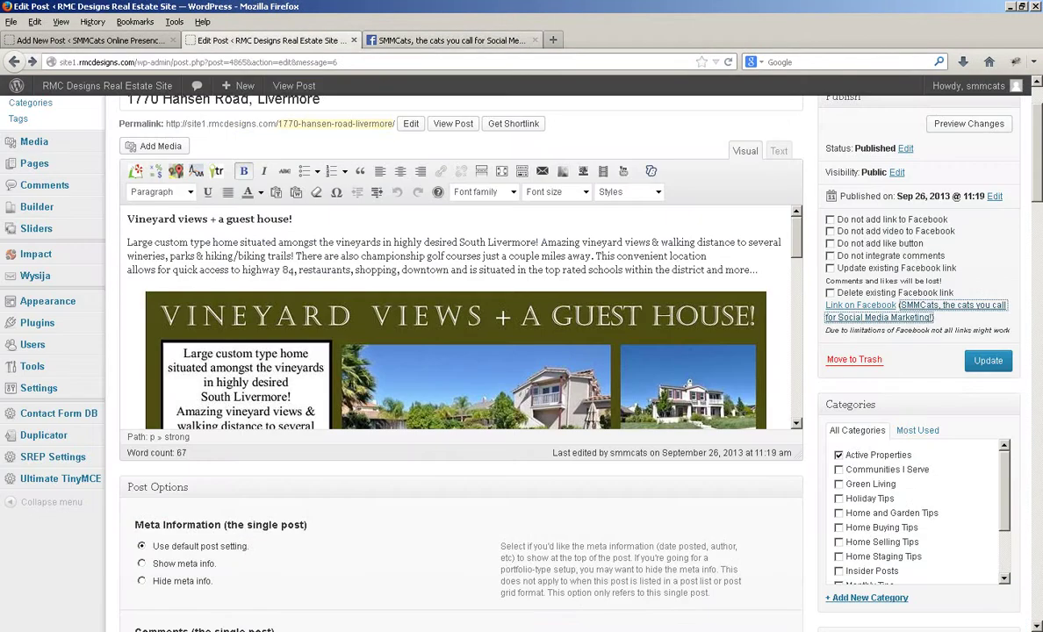
{"action": "key", "text": "ctrl+Tab"}
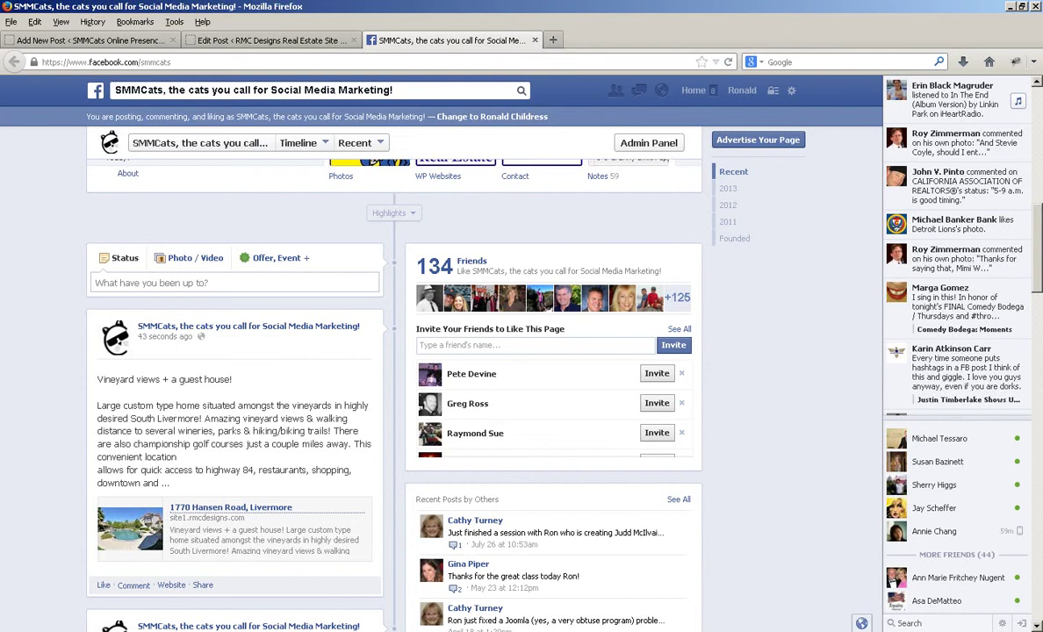
{"action": "key", "text": "ctrl+w"}
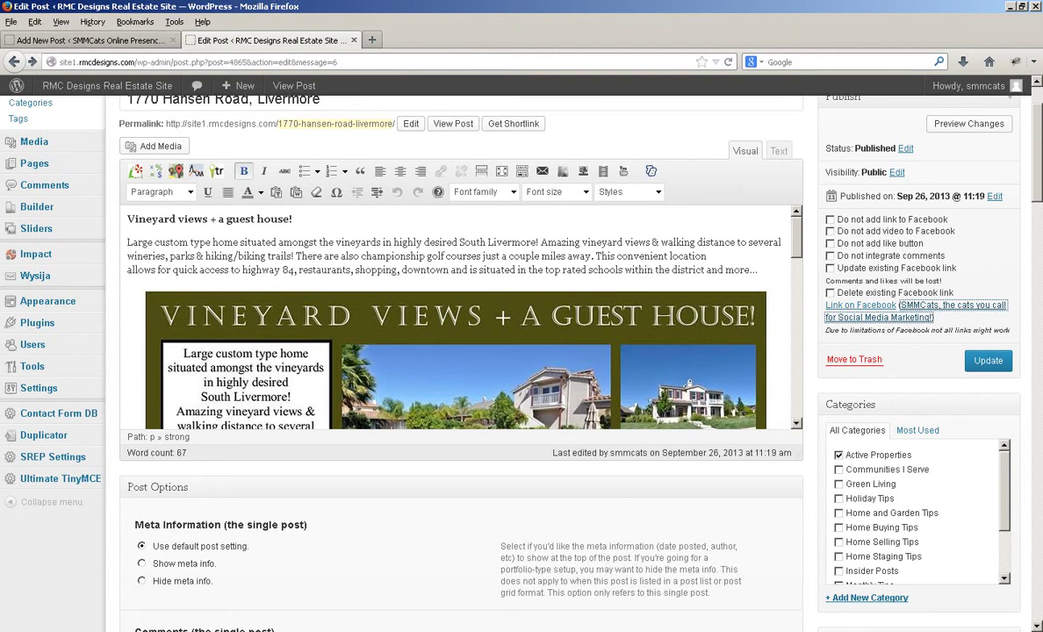
{"action": "scroll", "coordinate": [562, 351], "scroll_direction": "up", "scroll_amount": 2}
{"action": "scroll", "coordinate": [562, 351], "scroll_direction": "down", "scroll_amount": 2}
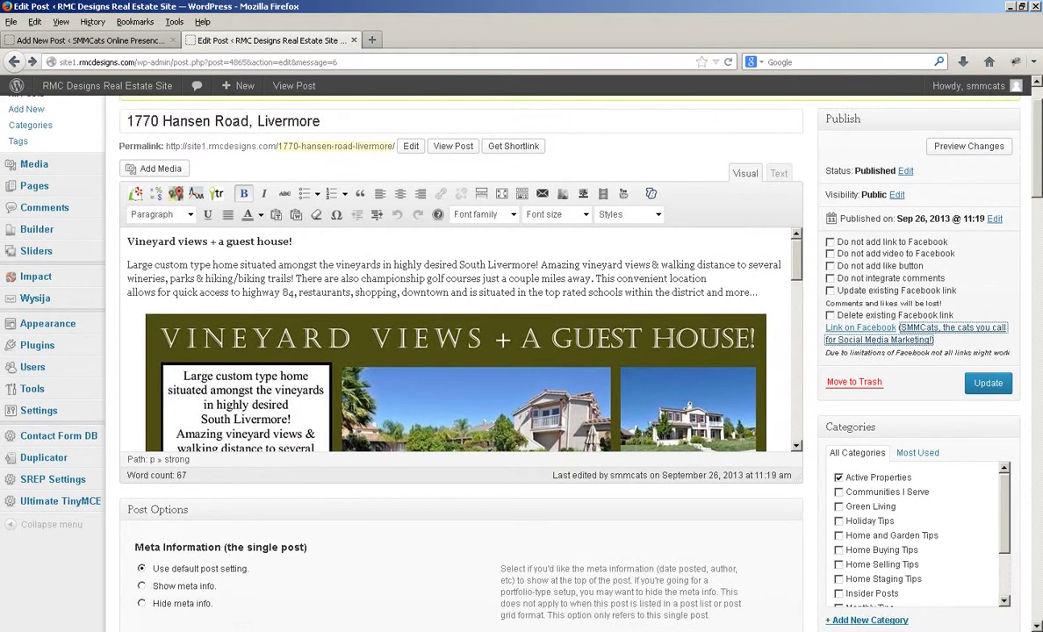
{"action": "scroll", "coordinate": [483, 352], "scroll_direction": "up", "scroll_amount": 2}
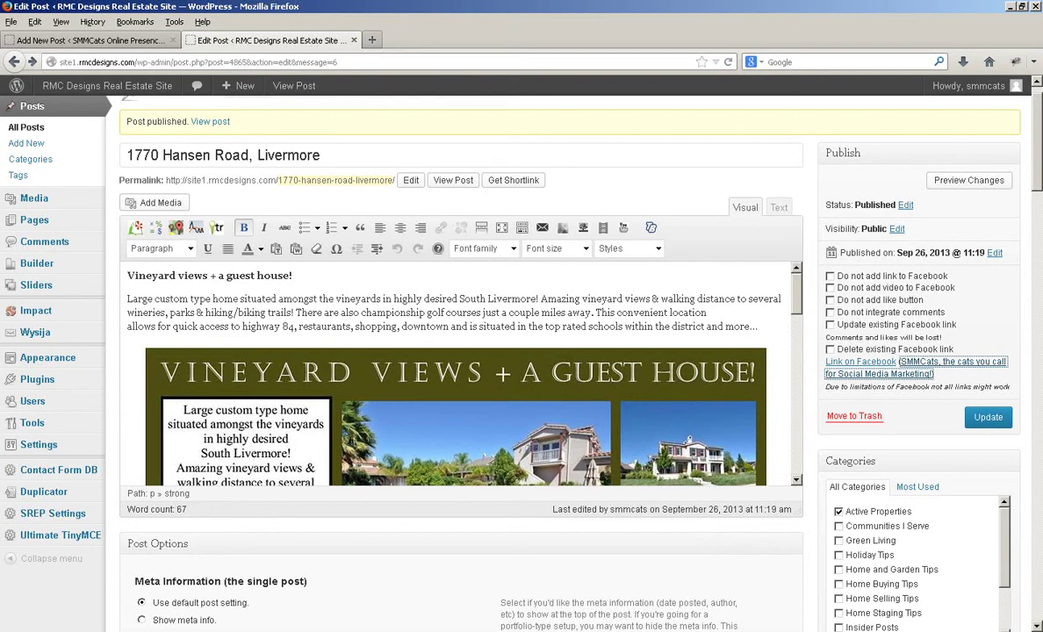
{"action": "scroll", "coordinate": [460, 351], "scroll_direction": "down", "scroll_amount": 5}
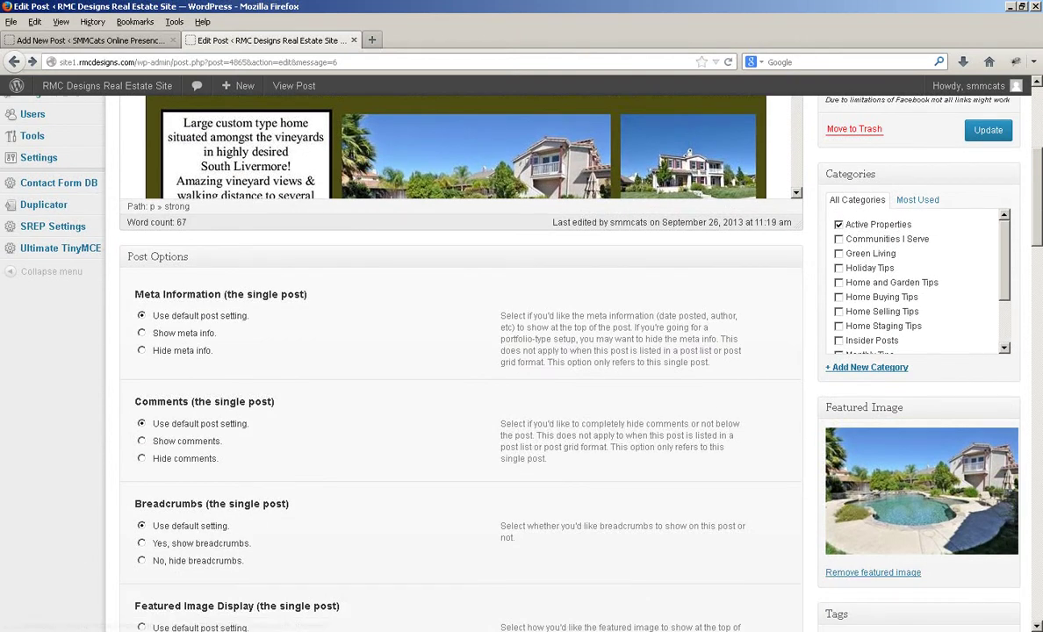
{"action": "scroll", "coordinate": [461, 352], "scroll_direction": "up", "scroll_amount": 3}
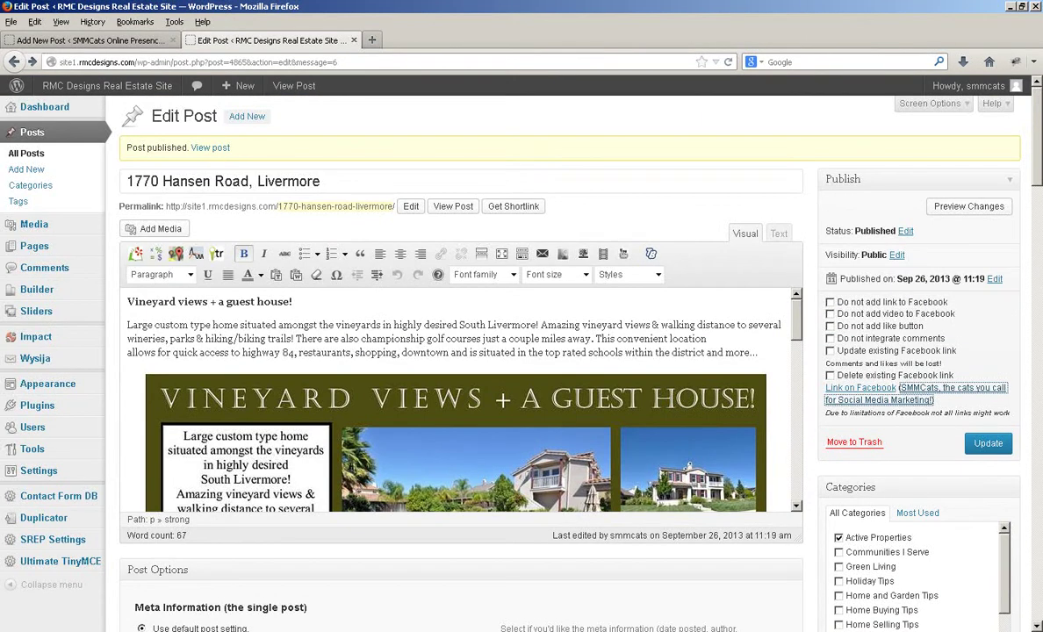